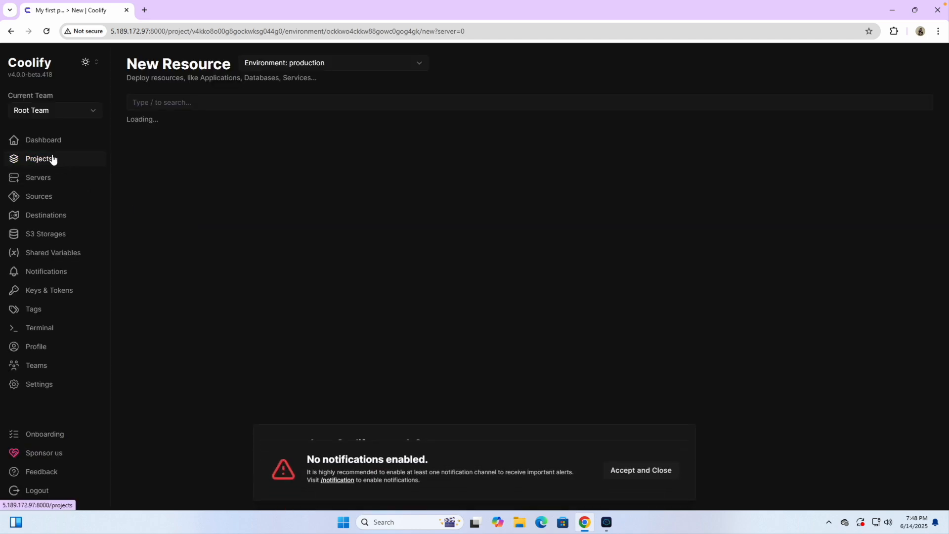
- Open the Projects list and dismiss the warning about notifications not being enabled
{"action": "left_click", "coordinate": [53, 158]}
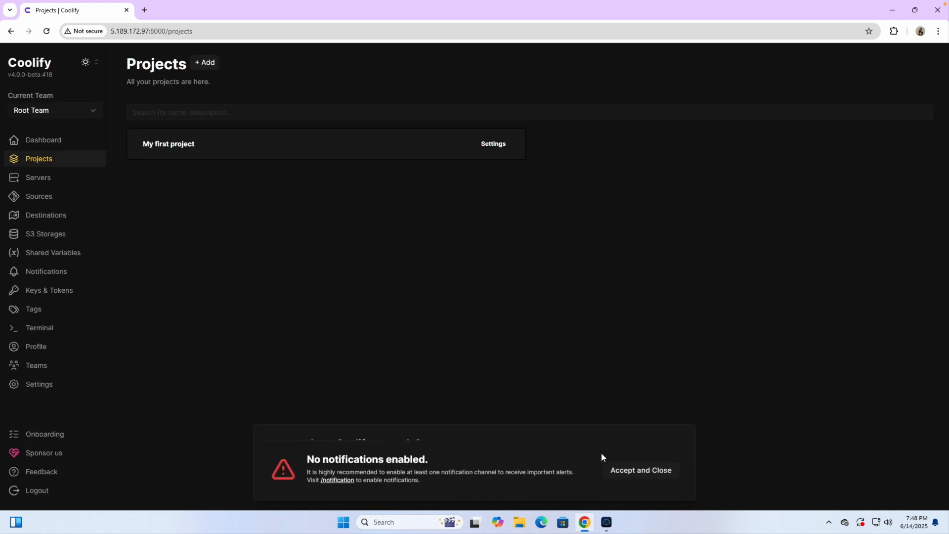
{"action": "left_click", "coordinate": [659, 475]}
{"action": "left_click", "coordinate": [644, 468]}
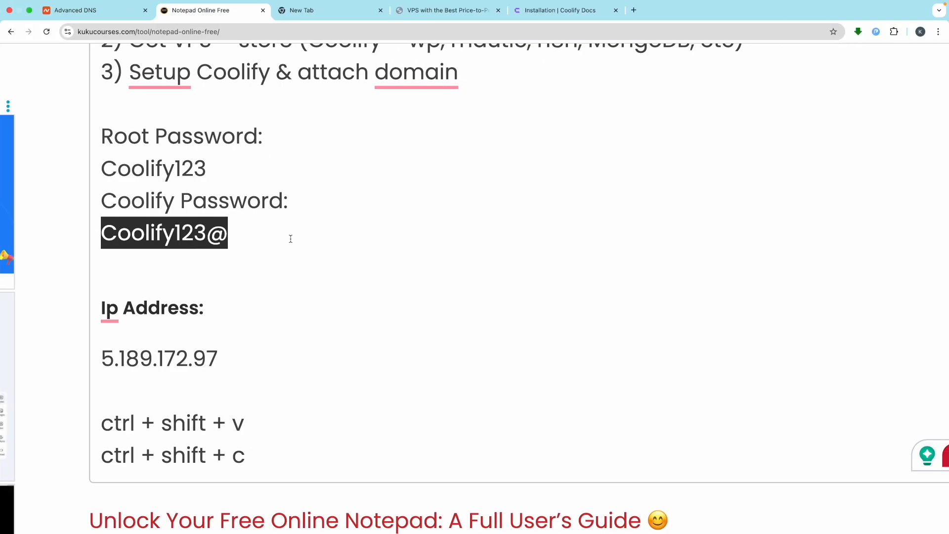
- Switch to the online notepad and review the third item, about setting up Coolify and attaching the domain
{"action": "scroll", "coordinate": [289, 238], "scroll_direction": "up", "scroll_amount": 3}
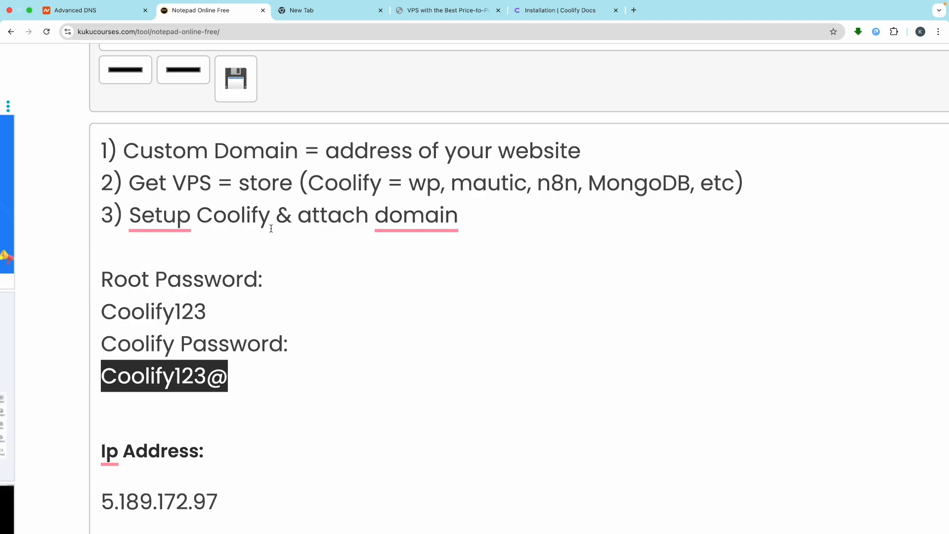
{"action": "left_click_drag", "start_coordinate": [270, 220], "coordinate": [145, 221]}
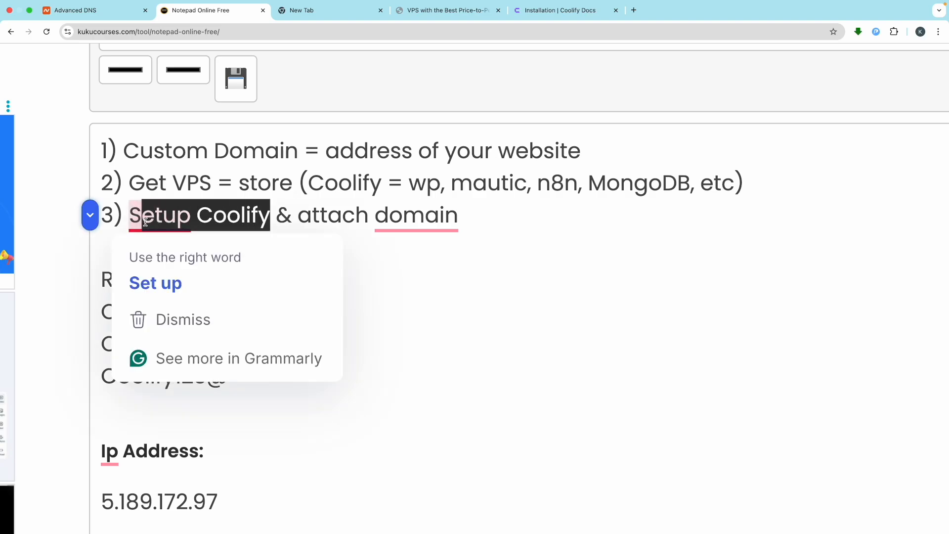
{"action": "left_click", "coordinate": [317, 216]}
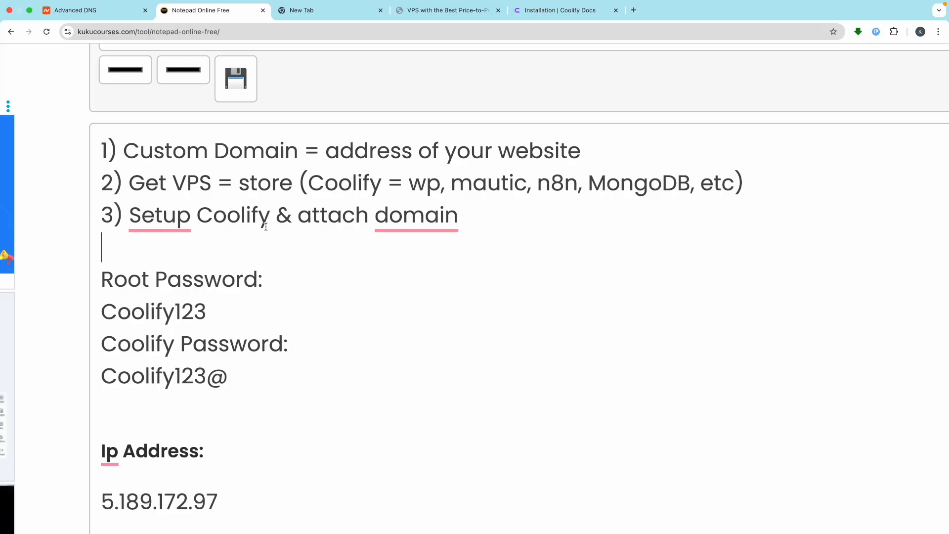
{"action": "left_click_drag", "start_coordinate": [269, 220], "coordinate": [163, 218]}
{"action": "left_click_drag", "start_coordinate": [472, 225], "coordinate": [317, 227]}
{"action": "left_click", "coordinate": [316, 227]}
- Switch to Namecheap and open the Advanced DNS settings of kukubackend.com from the domain list
{"action": "left_click", "coordinate": [72, 10]}
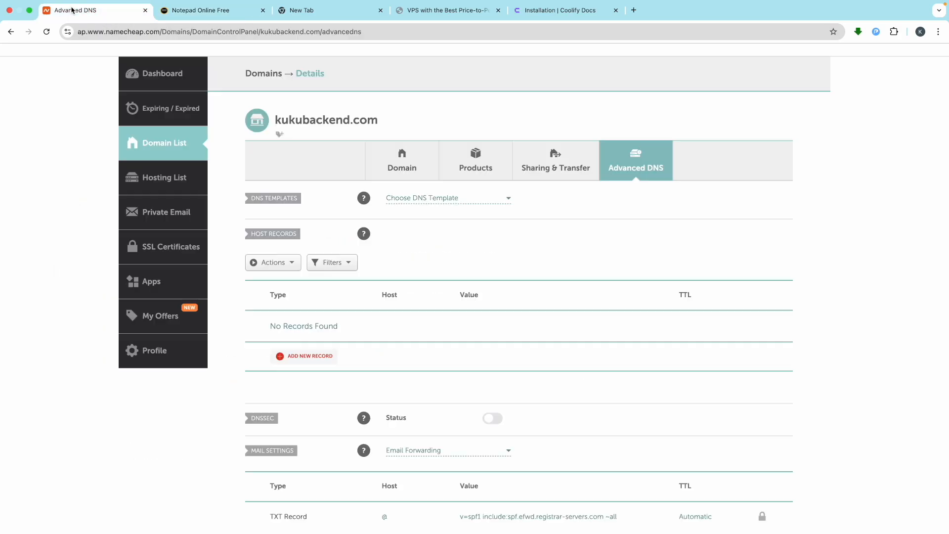
{"action": "scroll", "coordinate": [408, 223], "scroll_direction": "up", "scroll_amount": 2}
{"action": "mouse_move", "coordinate": [781, 86]}
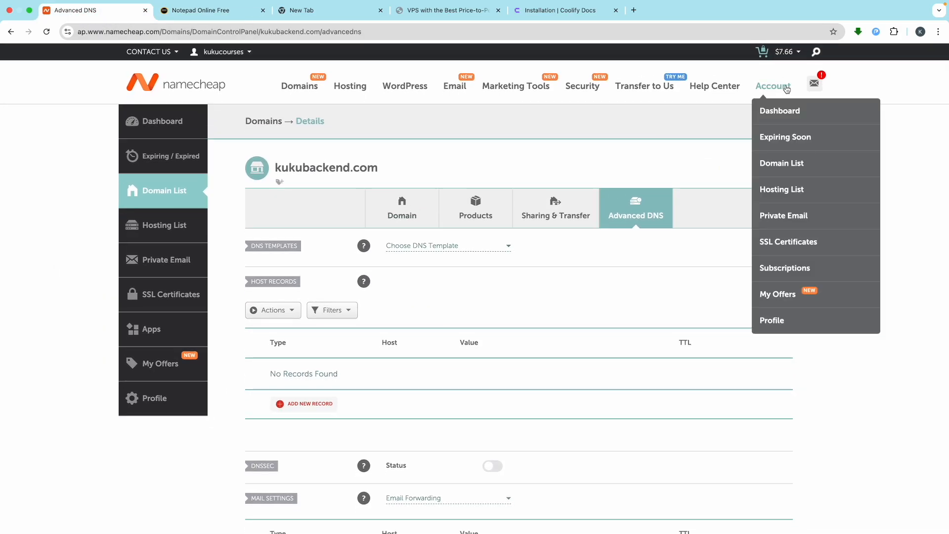
{"action": "left_click", "coordinate": [786, 164]}
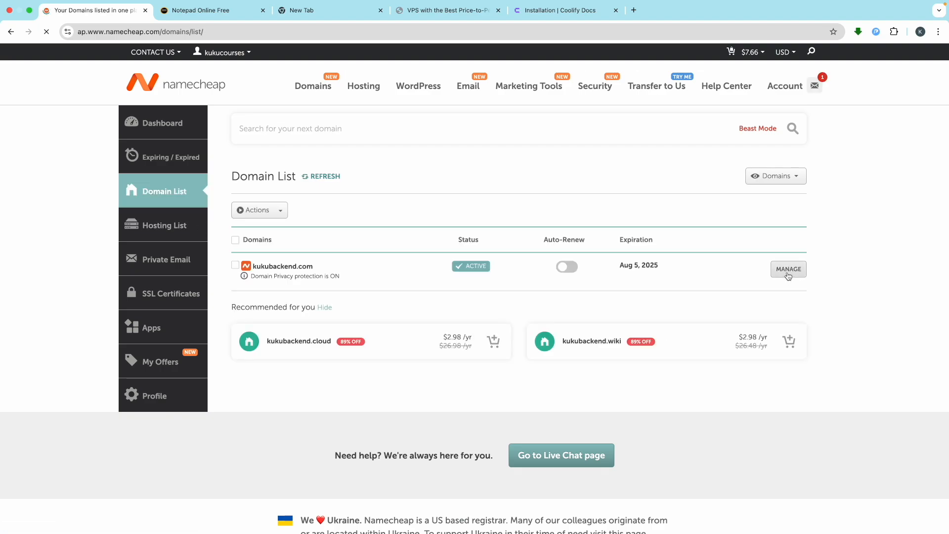
{"action": "left_click", "coordinate": [788, 272]}
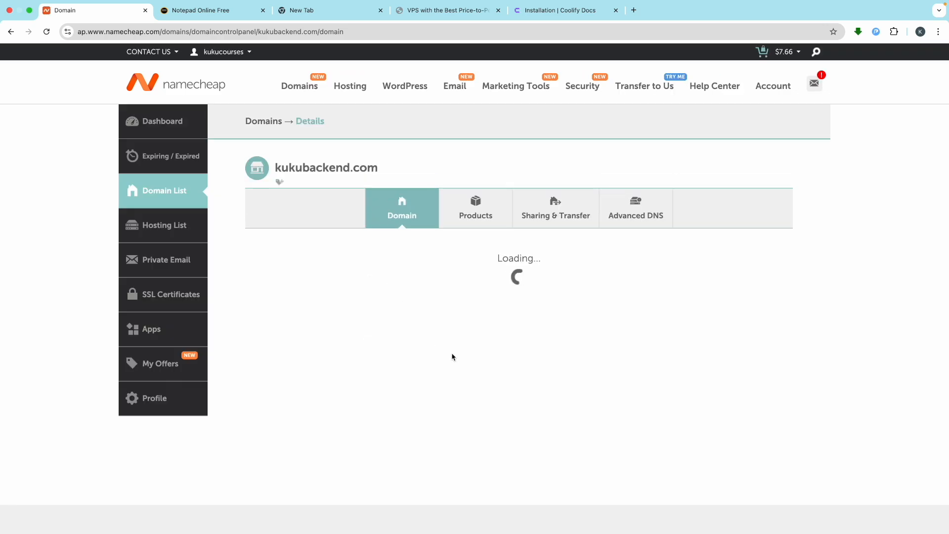
{"action": "scroll", "coordinate": [452, 356], "scroll_direction": "down", "scroll_amount": 2}
{"action": "left_click", "coordinate": [553, 183]}
{"action": "scroll", "coordinate": [391, 332], "scroll_direction": "down", "scroll_amount": 2}
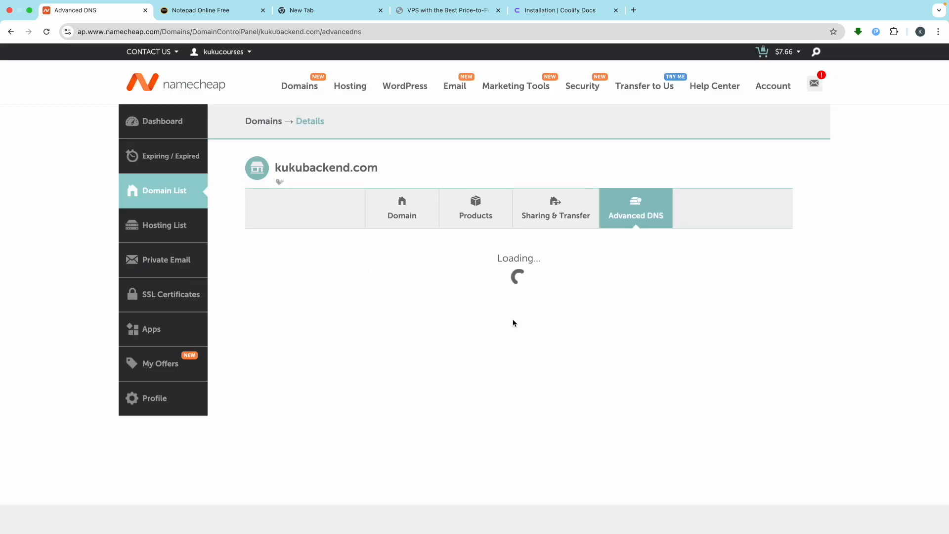
{"action": "scroll", "coordinate": [513, 322], "scroll_direction": "down", "scroll_amount": 2}
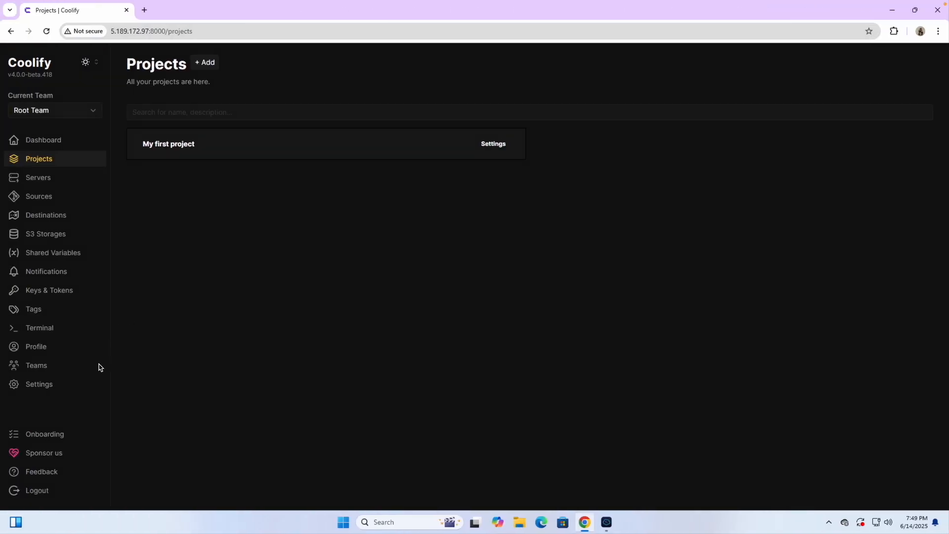
{"action": "left_click", "coordinate": [37, 385]}
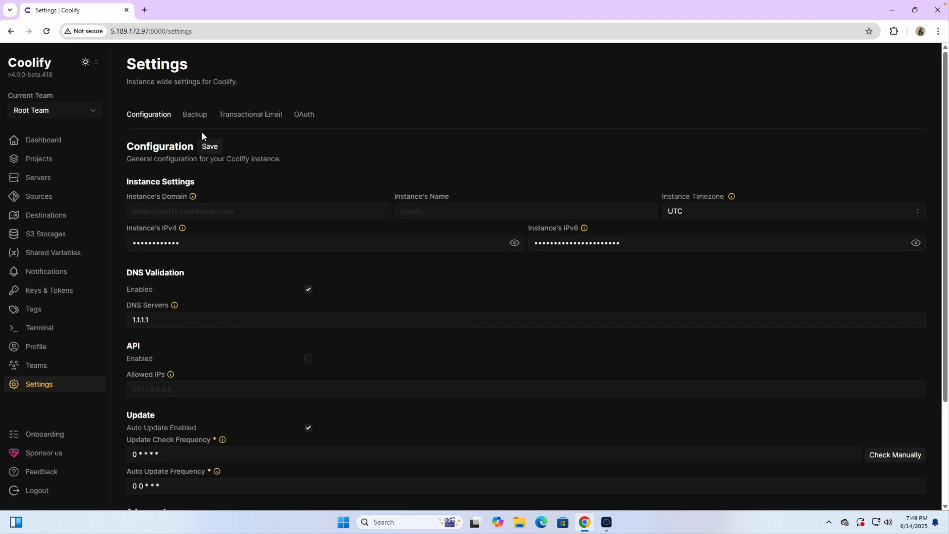
{"action": "scroll", "coordinate": [165, 211], "scroll_direction": "up", "scroll_amount": 5}
{"action": "left_click", "coordinate": [165, 211]}
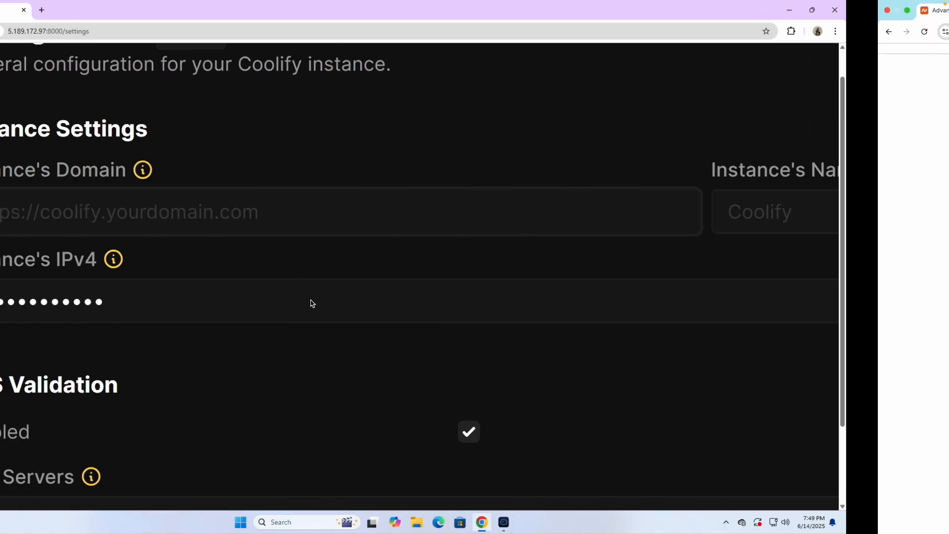
{"action": "left_click", "coordinate": [121, 220]}
{"action": "type", "text": "https"}
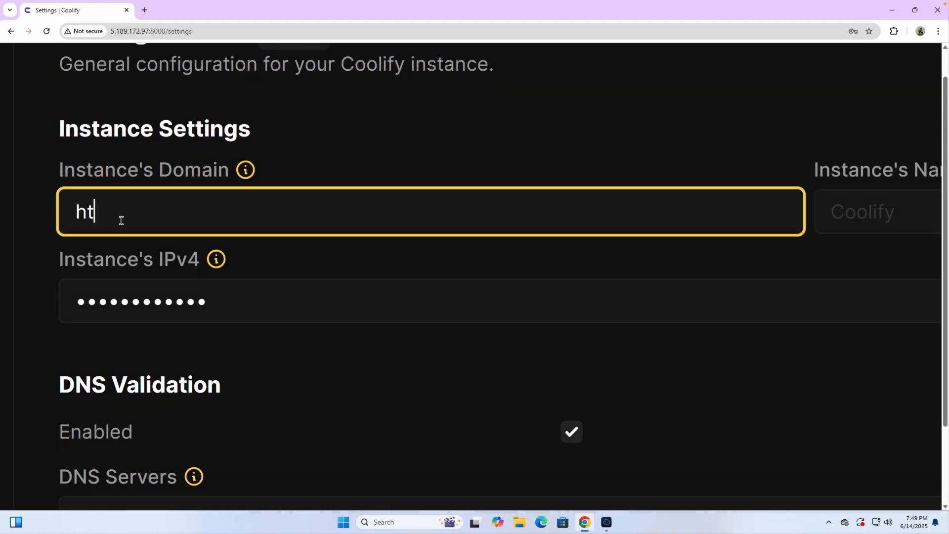
{"action": "type", "text": "://"}
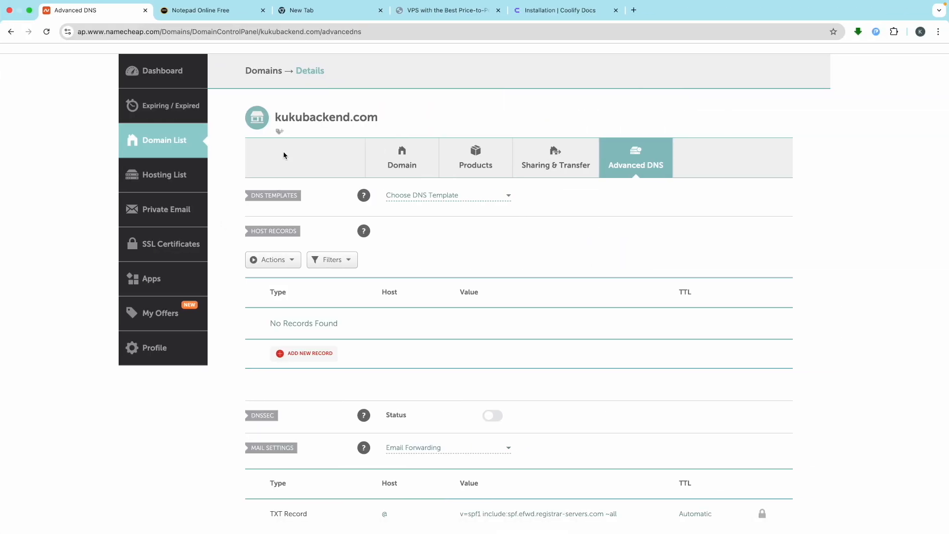
{"action": "double_click", "coordinate": [299, 119]}
{"action": "triple_click", "coordinate": [299, 120]}
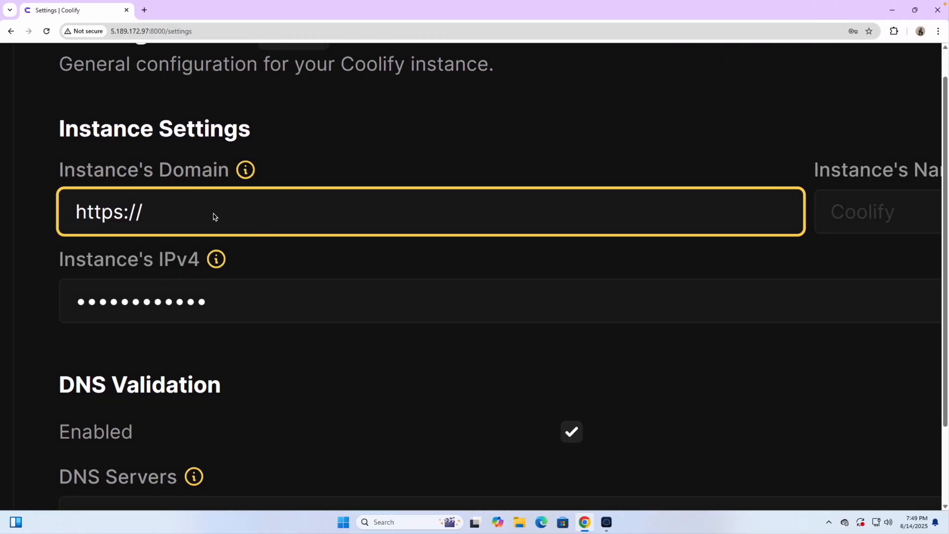
{"action": "type", "text": "kukubackend.com"}
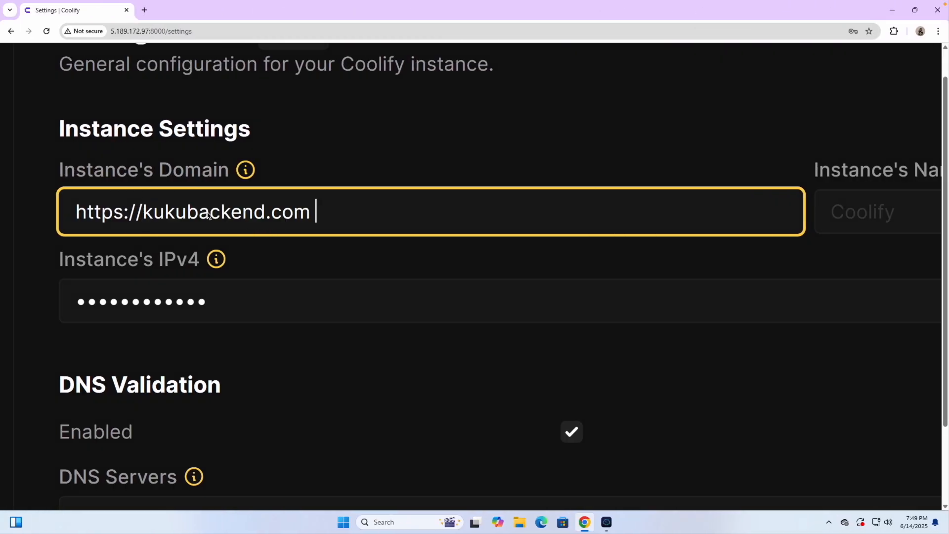
{"action": "left_click", "coordinate": [144, 213]}
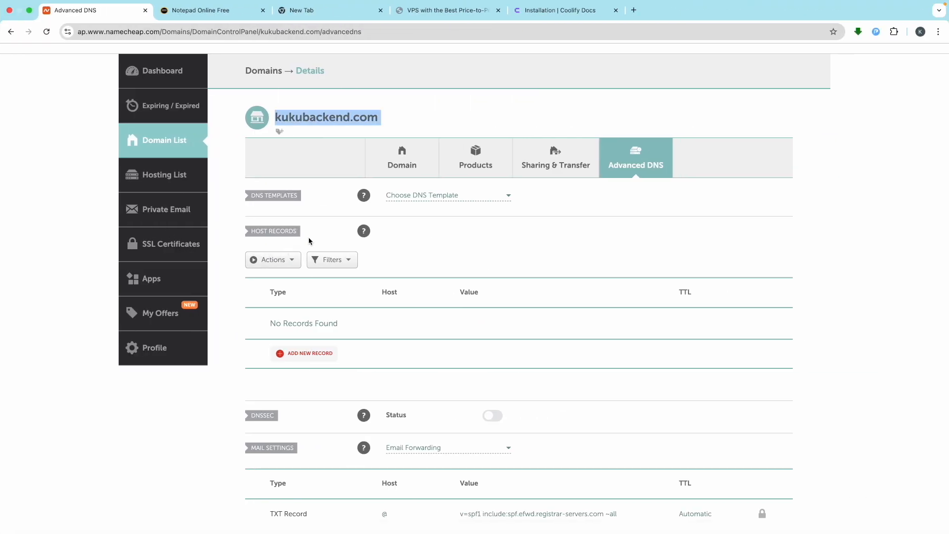
- In Namecheap, add a new A record to kukubackend.com's host records with coolify as the host
{"action": "left_click", "coordinate": [277, 355]}
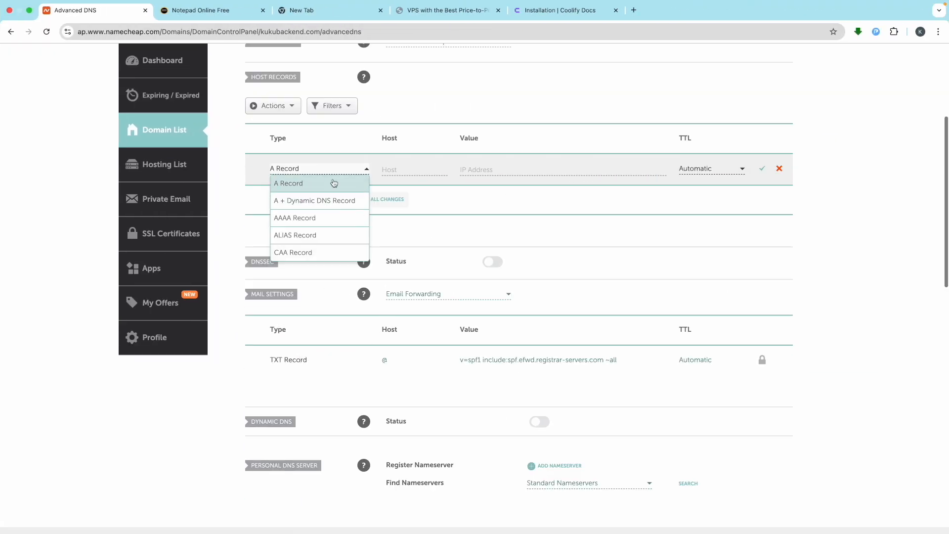
{"action": "left_click", "coordinate": [299, 183]}
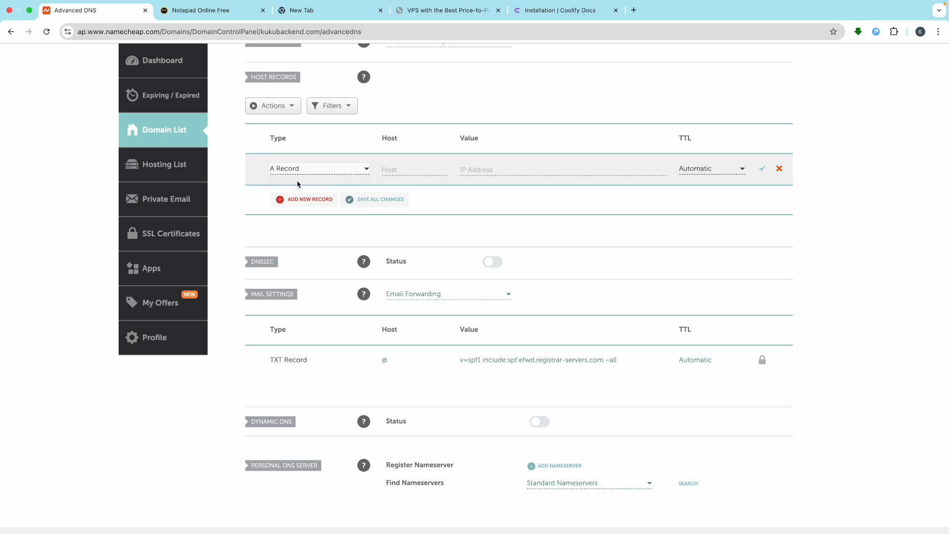
{"action": "left_click", "coordinate": [410, 169]}
{"action": "scroll", "coordinate": [412, 169], "scroll_direction": "up", "scroll_amount": 5}
{"action": "type", "text": "coolify"}
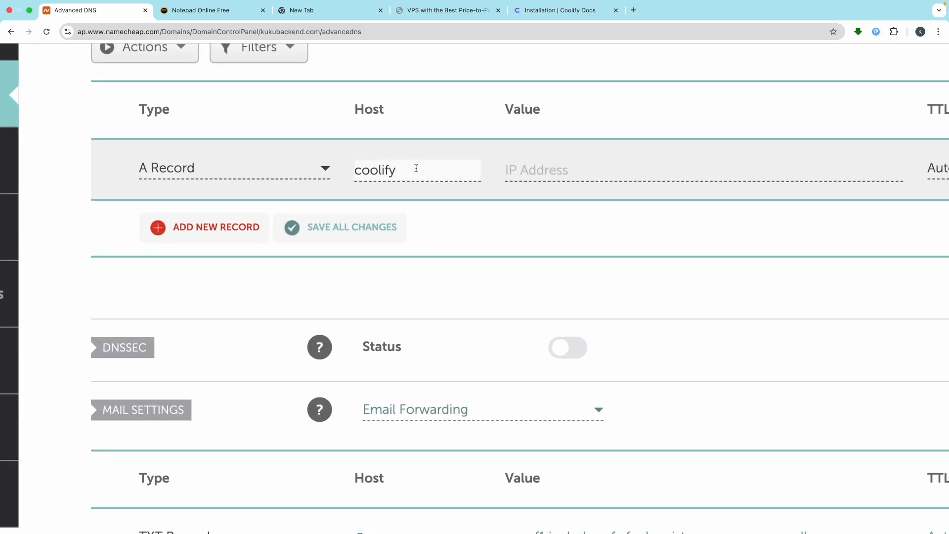
{"action": "left_click", "coordinate": [574, 168]}
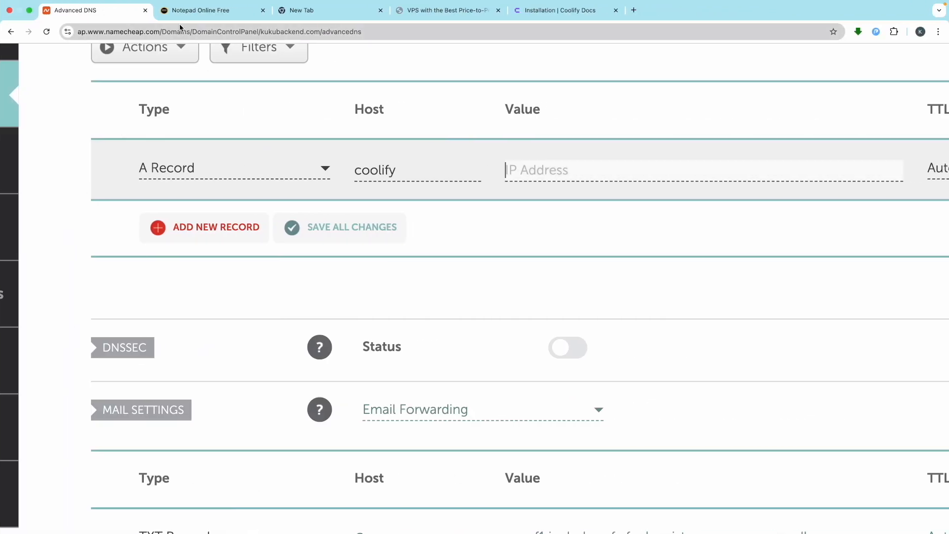
- Copy the server IP 5.189.172.97 from the online notepad into the A record's value and save the record
{"action": "left_click", "coordinate": [208, 10]}
{"action": "scroll", "coordinate": [210, 391], "scroll_direction": "down", "scroll_amount": 3}
{"action": "left_click_drag", "start_coordinate": [218, 368], "coordinate": [97, 368]}
{"action": "key", "text": "super+c"}
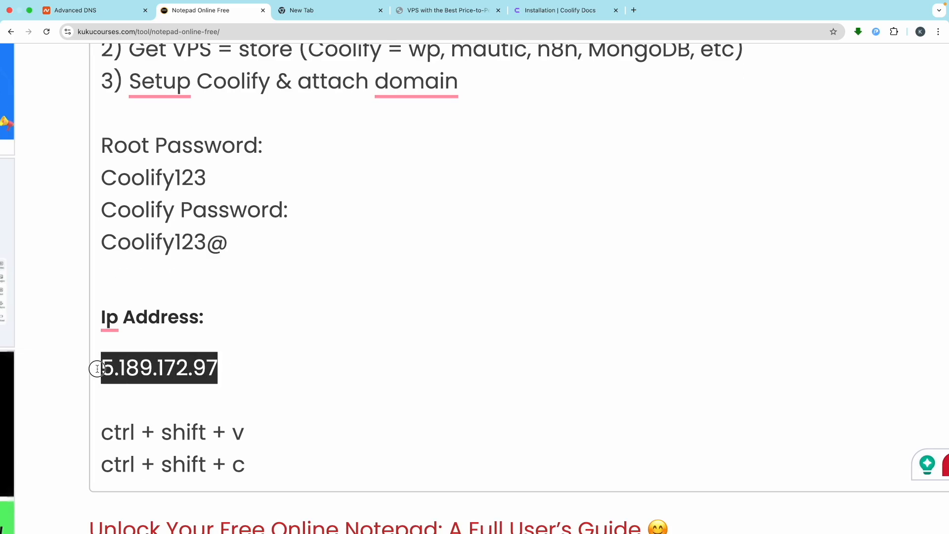
{"action": "left_click", "coordinate": [74, 10]}
{"action": "key", "text": "super+v"}
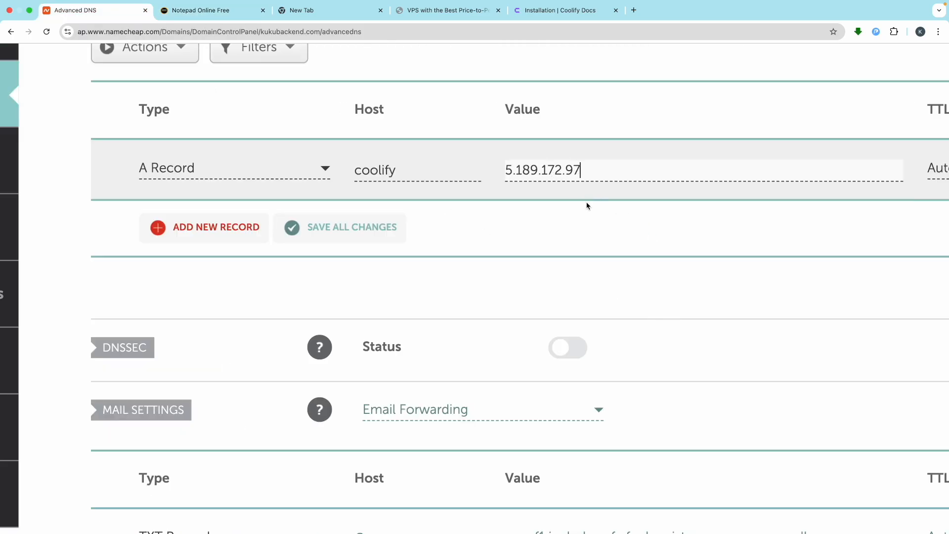
{"action": "scroll", "coordinate": [589, 208], "scroll_direction": "right", "scroll_amount": 5}
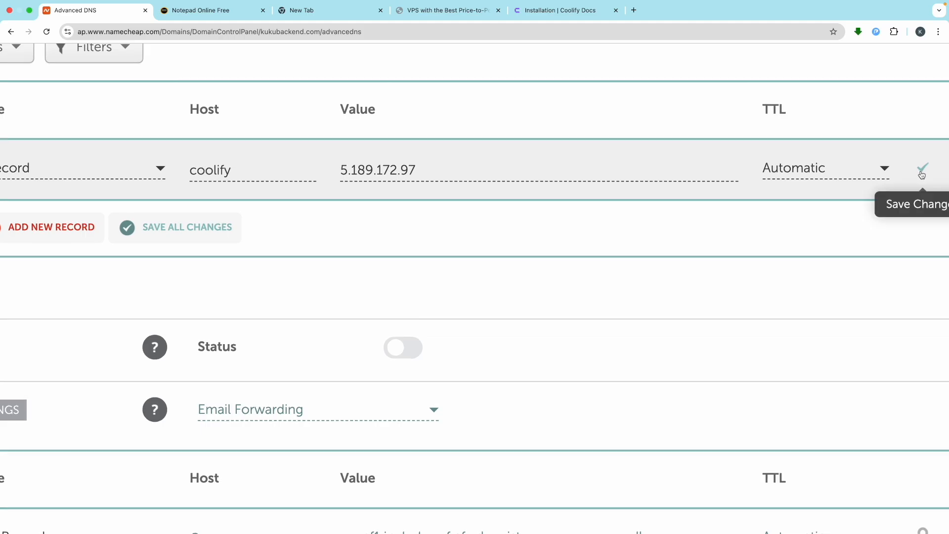
{"action": "scroll", "coordinate": [919, 173], "scroll_direction": "right", "scroll_amount": 4}
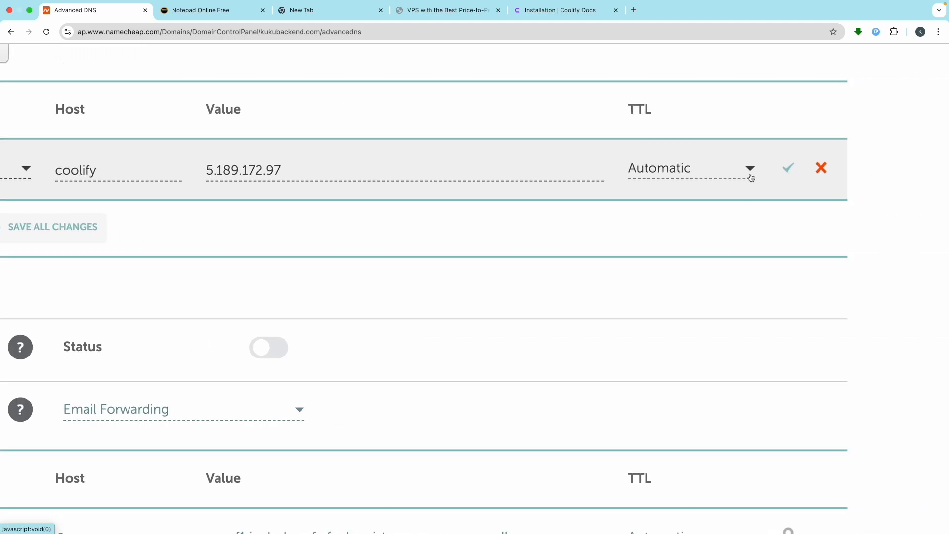
{"action": "left_click", "coordinate": [789, 170]}
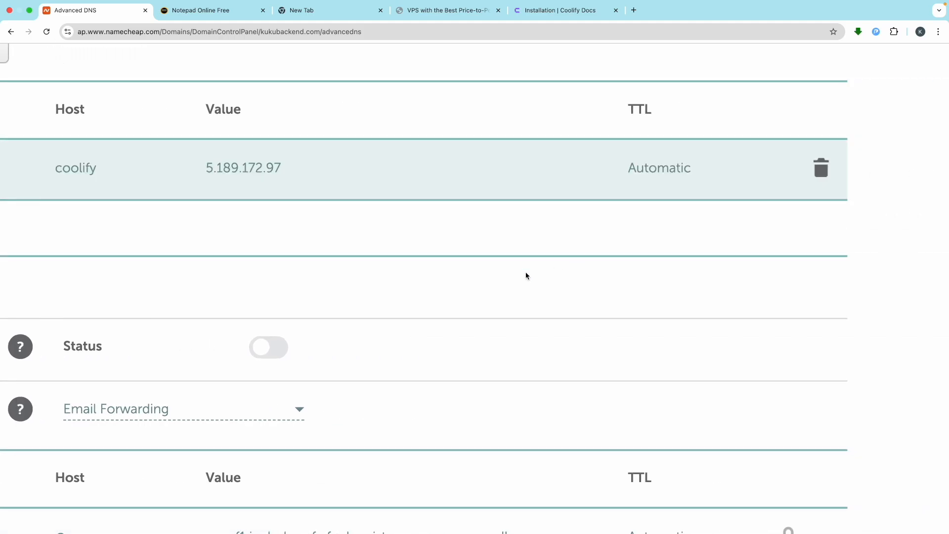
{"action": "scroll", "coordinate": [527, 276], "scroll_direction": "down", "scroll_amount": 5}
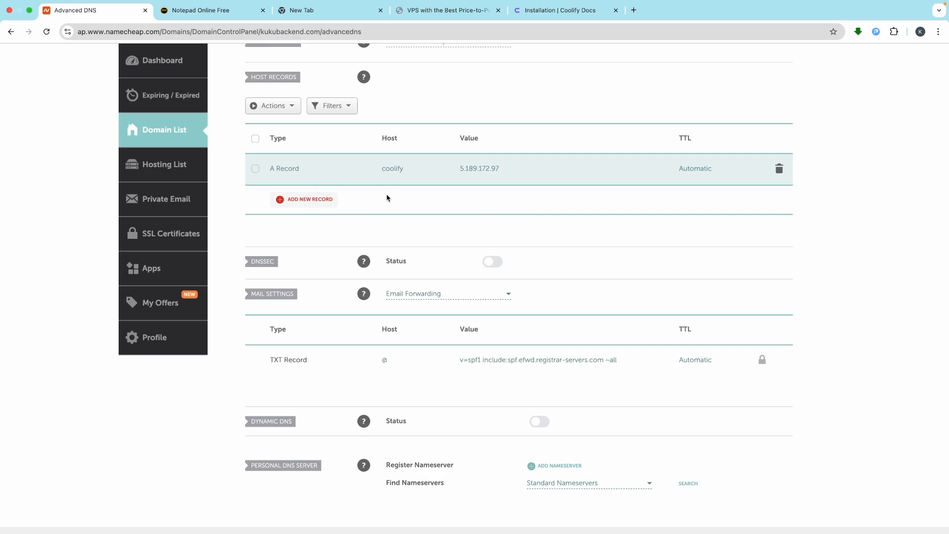
{"action": "scroll", "coordinate": [356, 197], "scroll_direction": "up", "scroll_amount": 4}
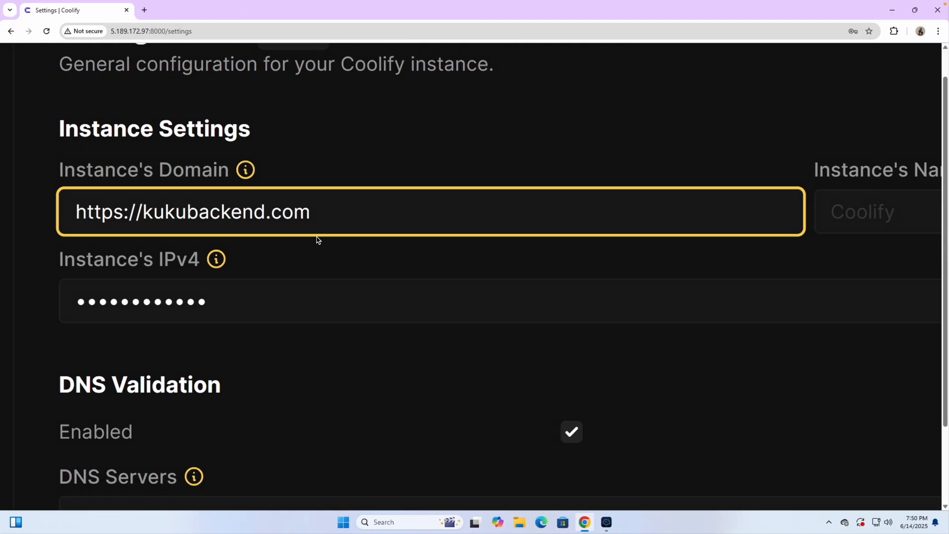
{"action": "type", "text": "cool"}
{"action": "type", "text": "ify"}
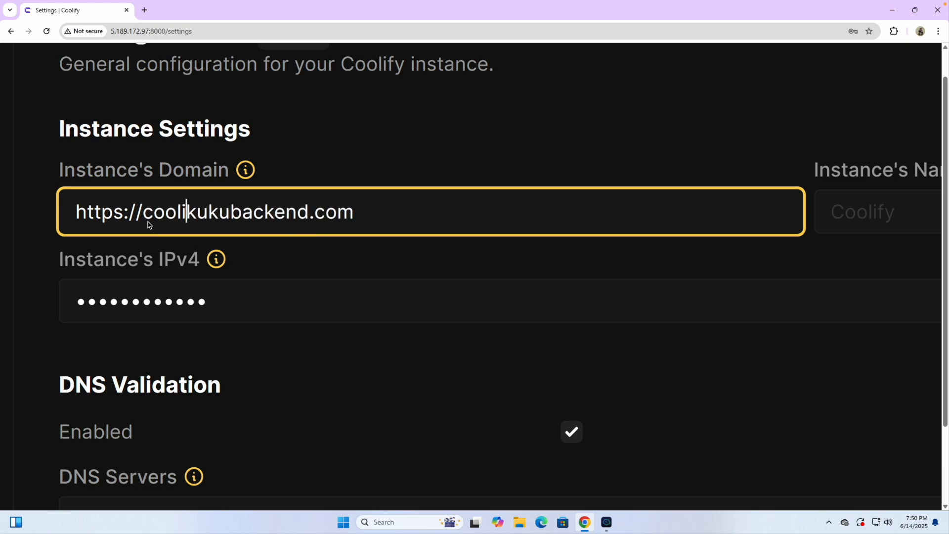
{"action": "type", "text": "."}
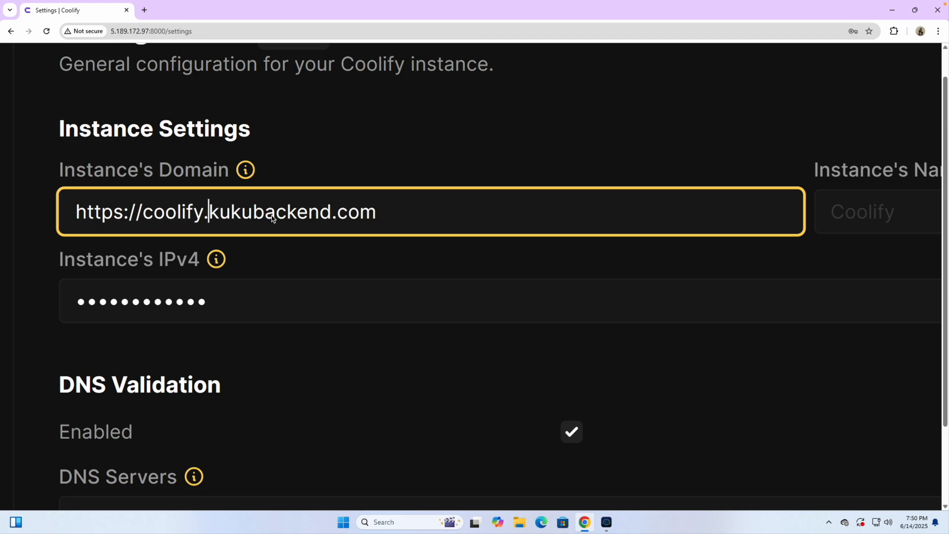
- Set the instance's name to Coolify and save the configuration
{"action": "left_click", "coordinate": [424, 175]}
{"action": "scroll", "coordinate": [423, 175], "scroll_direction": "down", "scroll_amount": 5}
{"action": "left_click", "coordinate": [426, 206]}
{"action": "scroll", "coordinate": [425, 207], "scroll_direction": "up", "scroll_amount": 5}
{"action": "type", "text": "Coolify"}
{"action": "scroll", "coordinate": [385, 134], "scroll_direction": "down", "scroll_amount": 1}
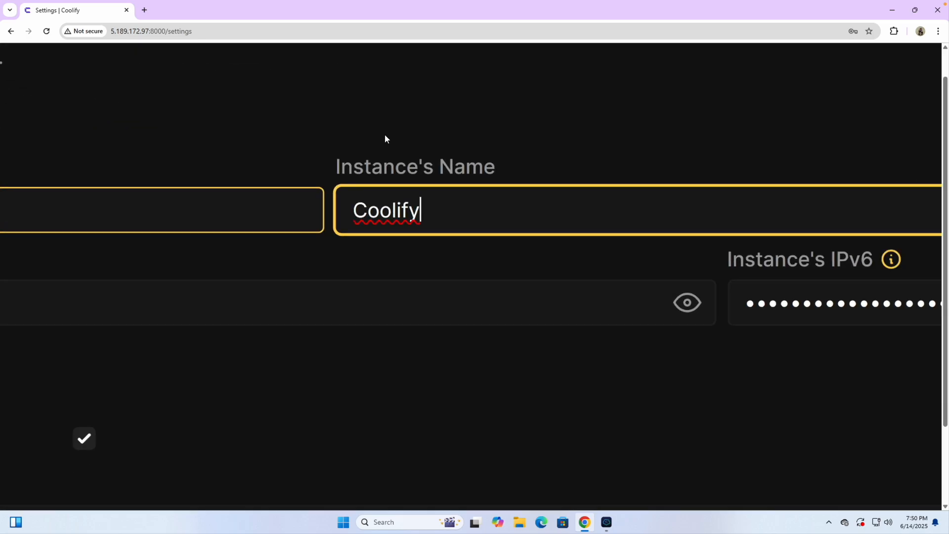
{"action": "scroll", "coordinate": [385, 135], "scroll_direction": "down", "scroll_amount": 5}
{"action": "left_click", "coordinate": [211, 147]}
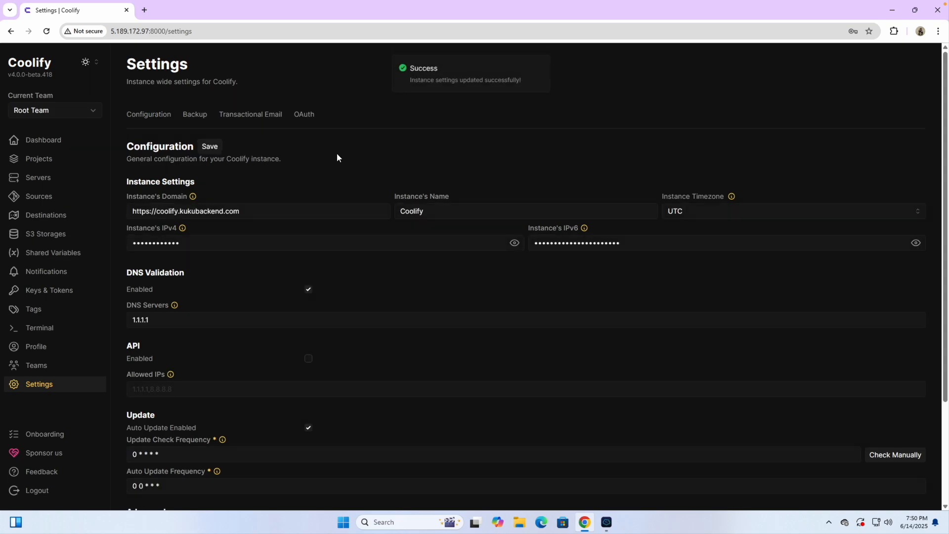
- Check the instance timezone setting without changing it, and copy the full instance's domain URL
{"action": "left_click", "coordinate": [692, 210]}
{"action": "left_click", "coordinate": [614, 186]}
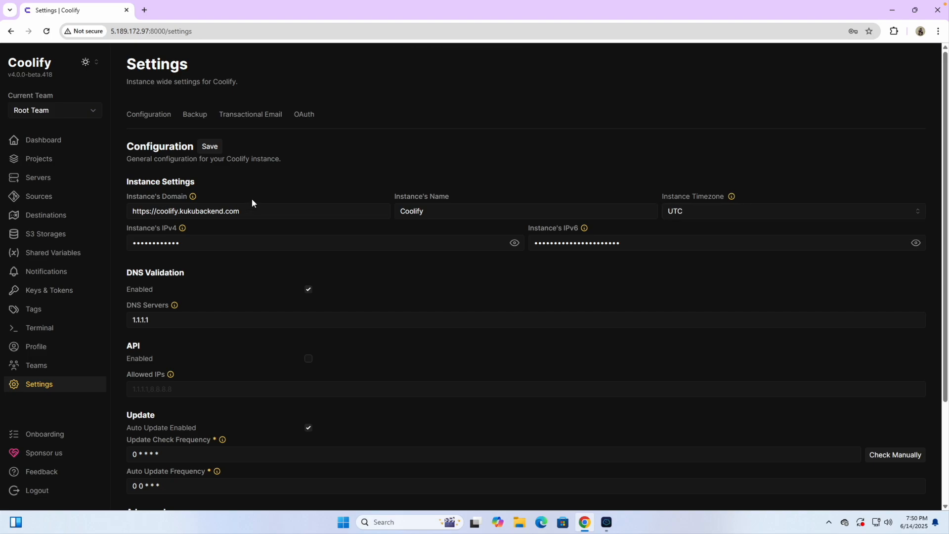
{"action": "key", "text": "ctrl+a"}
{"action": "key", "text": "ctrl+c"}
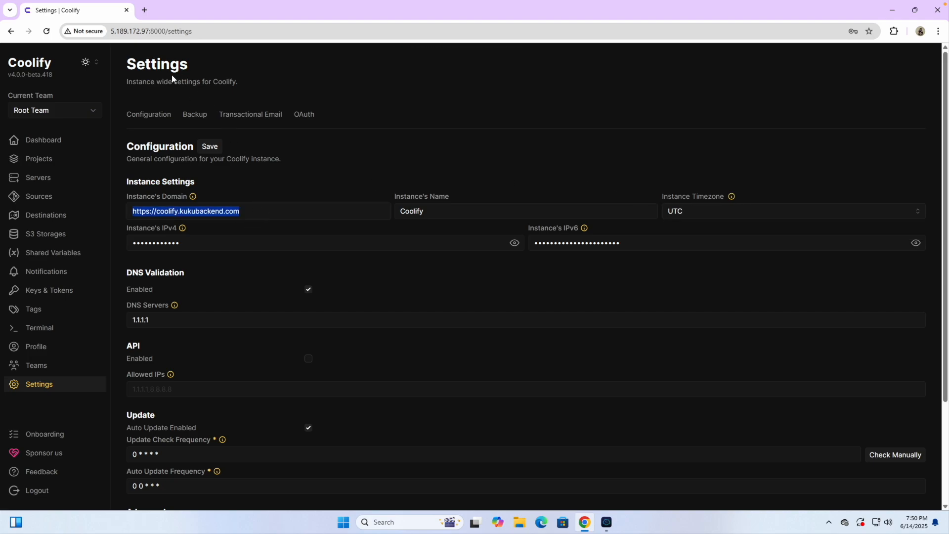
{"action": "left_click", "coordinate": [144, 9]}
{"action": "key", "text": "ctrl+v"}
{"action": "key", "text": "Return"}
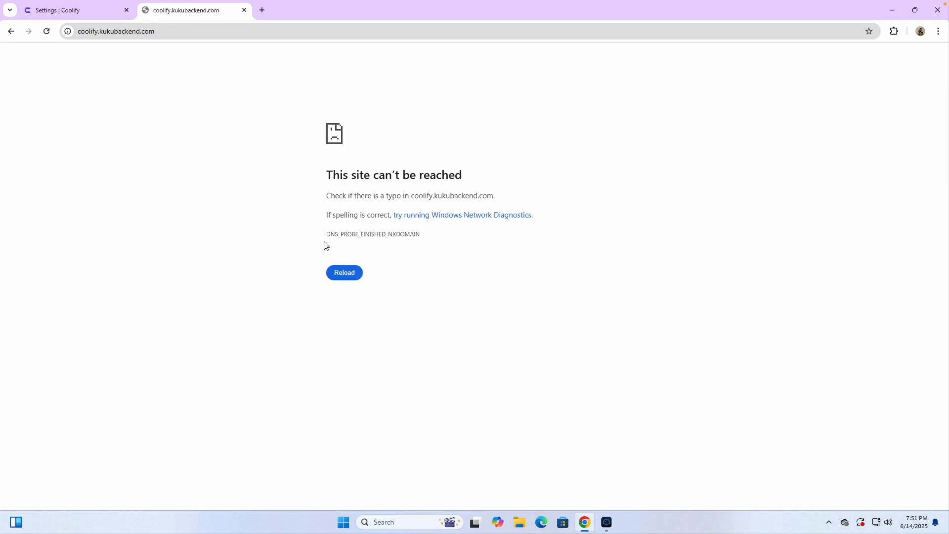
{"action": "left_click", "coordinate": [354, 279]}
{"action": "left_click", "coordinate": [346, 273]}
{"action": "left_click", "coordinate": [91, 12]}
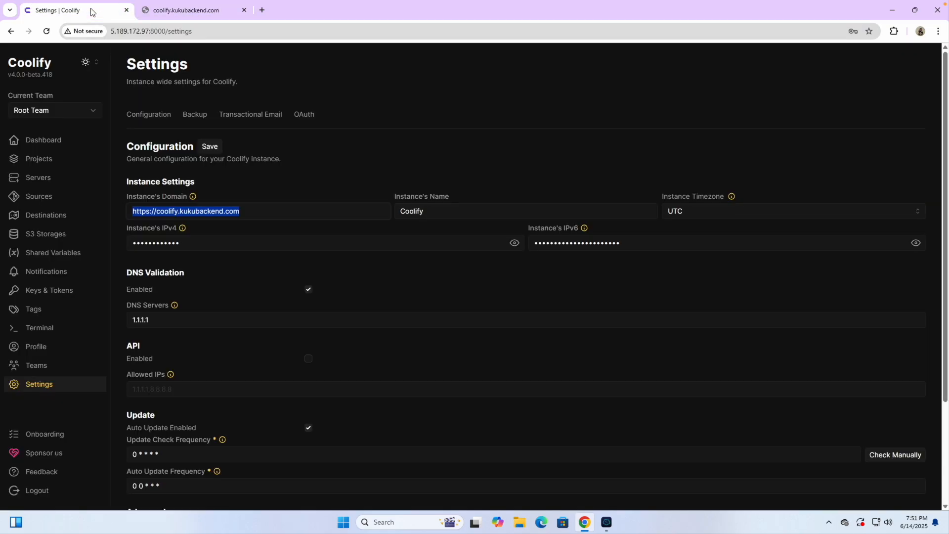
{"action": "left_click", "coordinate": [244, 10]}
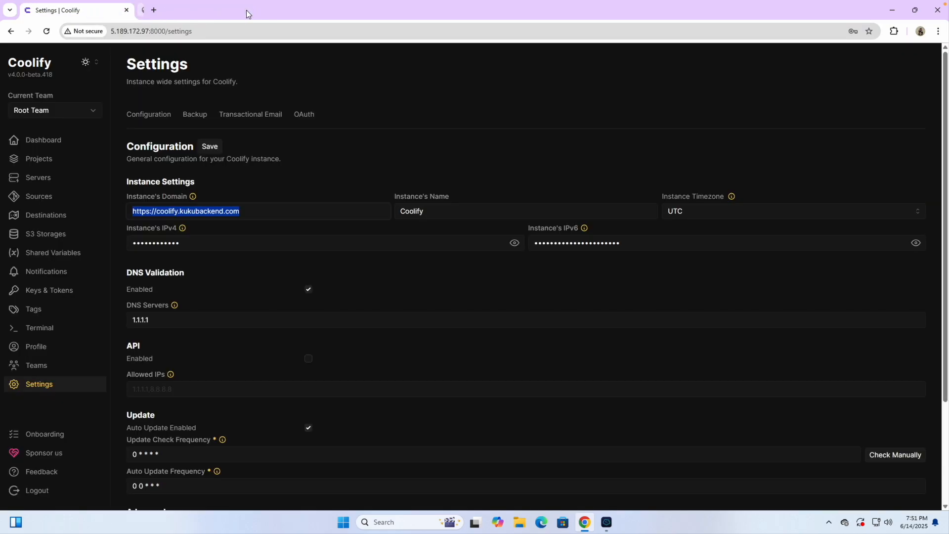
{"action": "left_click", "coordinate": [339, 154]}
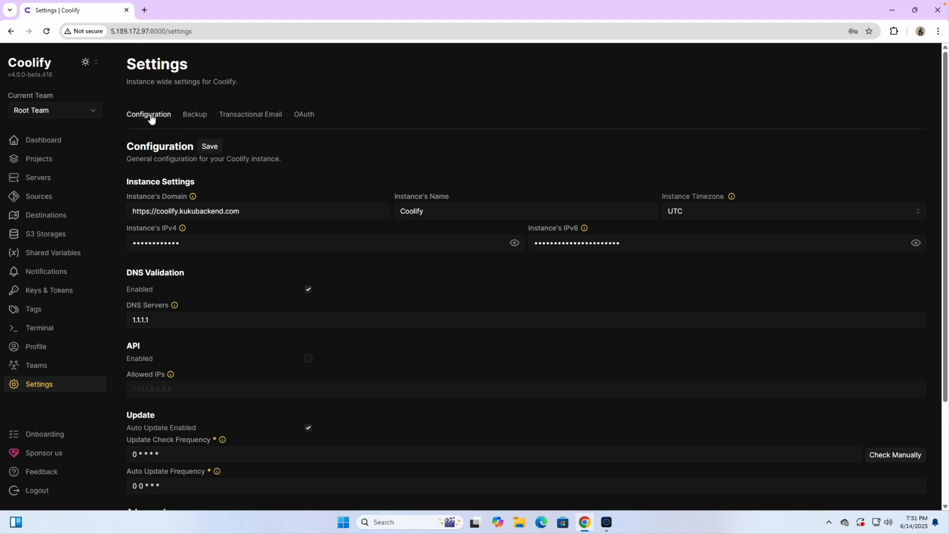
- Look through the Backup, Transactional Email and OAuth instance settings, and return to Configuration
{"action": "left_click", "coordinate": [199, 116]}
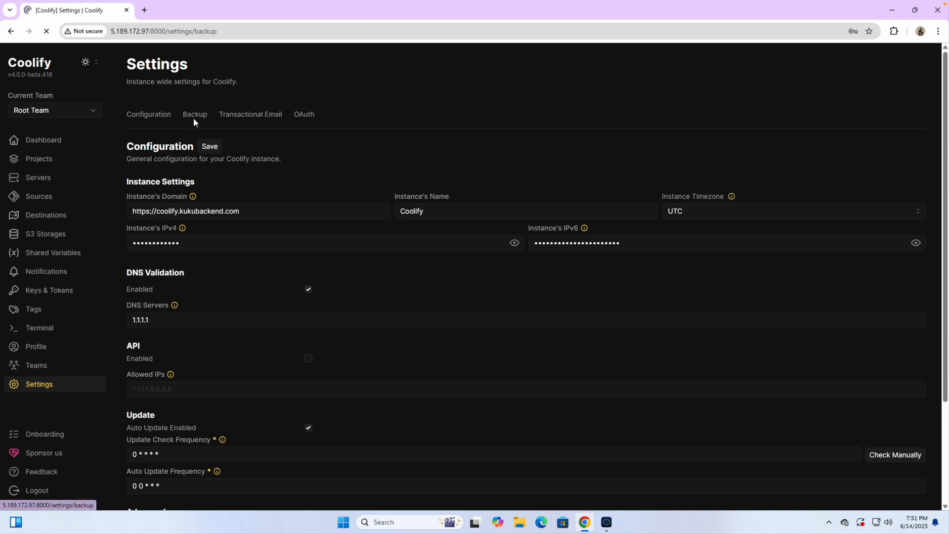
{"action": "left_click", "coordinate": [250, 116]}
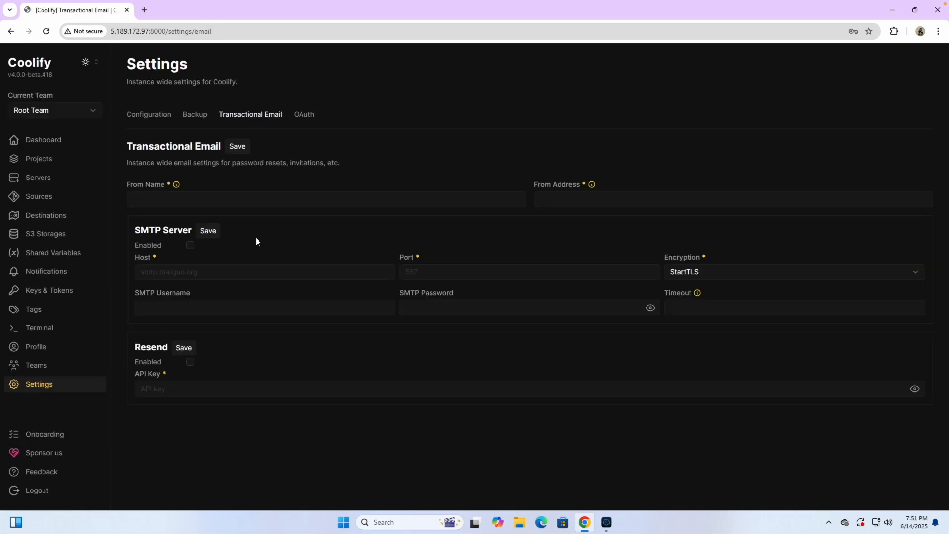
{"action": "left_click", "coordinate": [303, 116]}
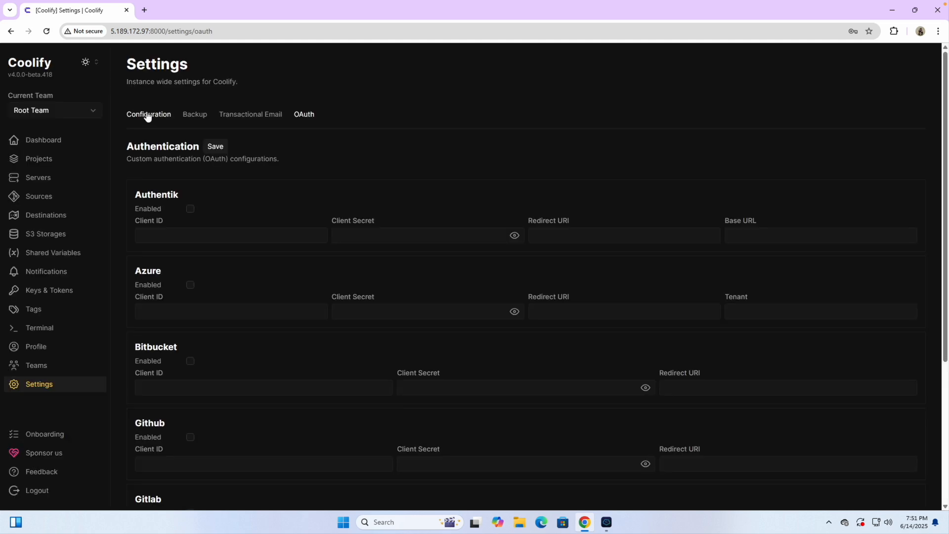
{"action": "left_click", "coordinate": [148, 118]}
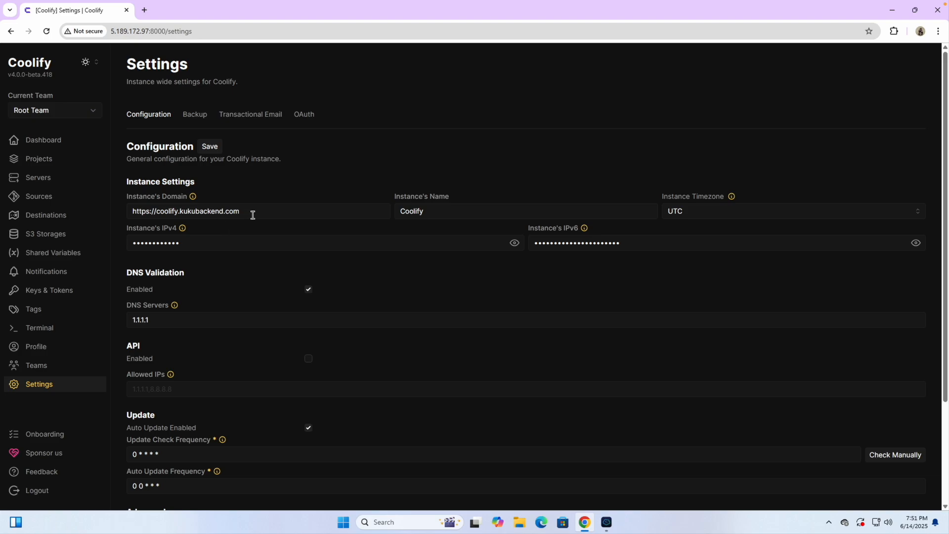
- Copy the instance's domain URL, retest it in a new browser tab with a reload, and return to the Coolify dashboard
{"action": "left_click_drag", "start_coordinate": [253, 215], "coordinate": [273, 173]}
{"action": "key", "text": "ctrl+c"}
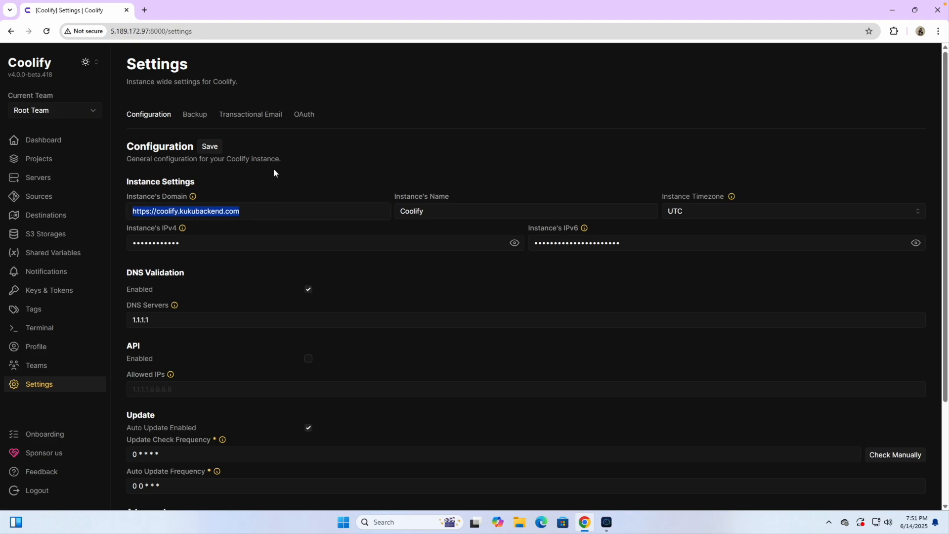
{"action": "left_click", "coordinate": [144, 12]}
{"action": "key", "text": "ctrl+v"}
{"action": "key", "text": "Return"}
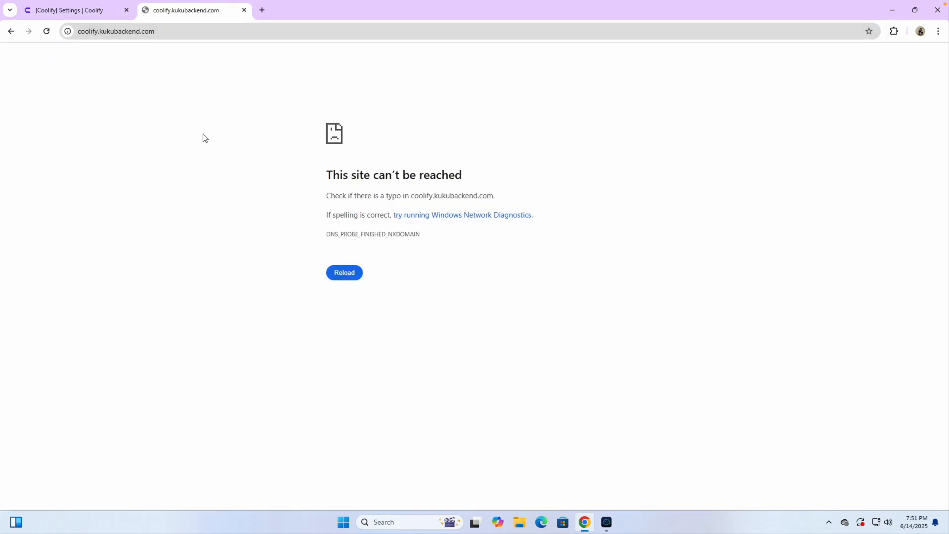
{"action": "left_click", "coordinate": [344, 278]}
{"action": "left_click", "coordinate": [244, 11]}
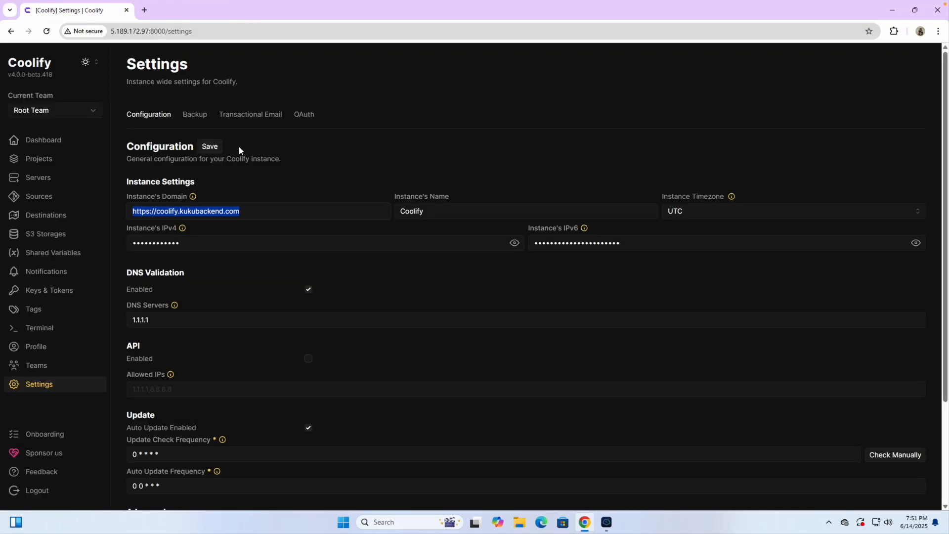
{"action": "left_click", "coordinate": [236, 184]}
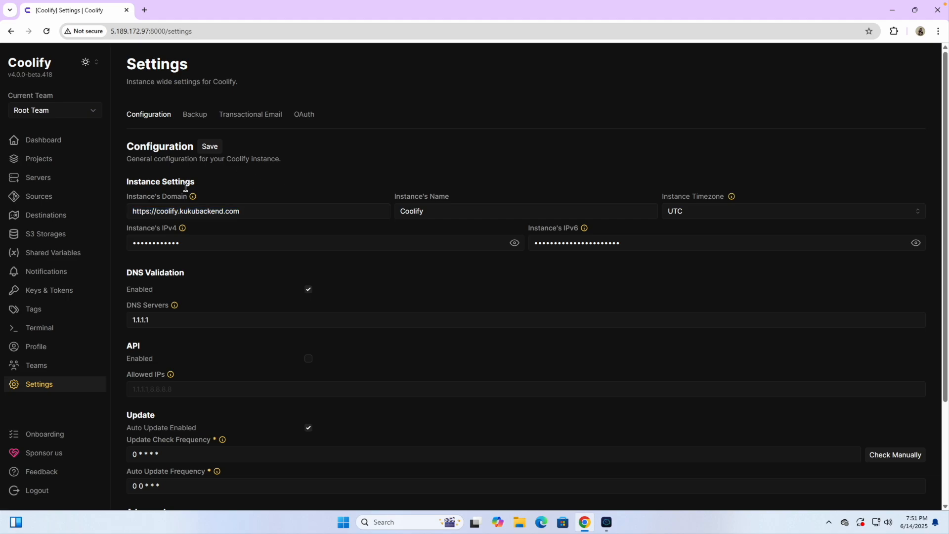
{"action": "left_click", "coordinate": [44, 141]}
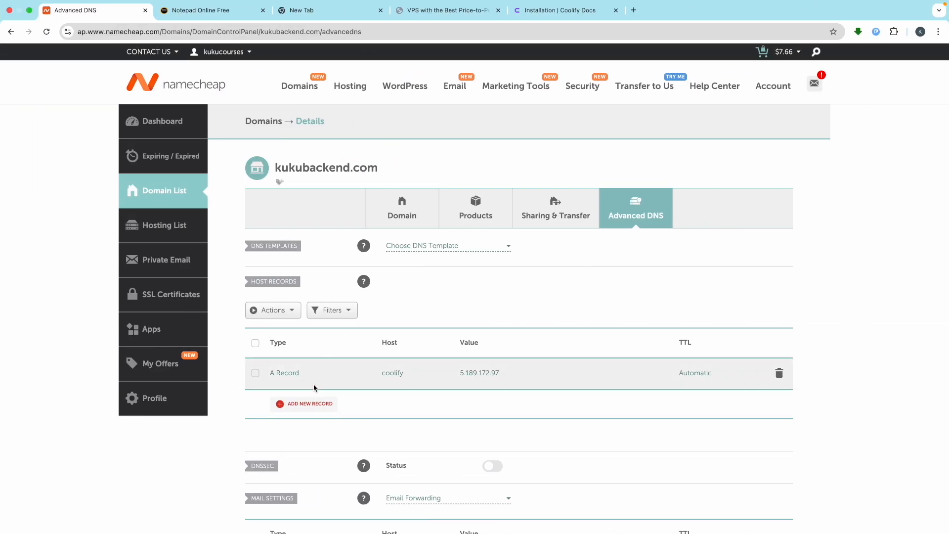
- In Namecheap's Advanced DNS for kukubackend.com, add and save an A record with host @ and value 5.189.172.97
{"action": "left_click", "coordinate": [303, 404]}
{"action": "scroll", "coordinate": [321, 404], "scroll_direction": "down", "scroll_amount": 4}
{"action": "left_click", "coordinate": [296, 215]}
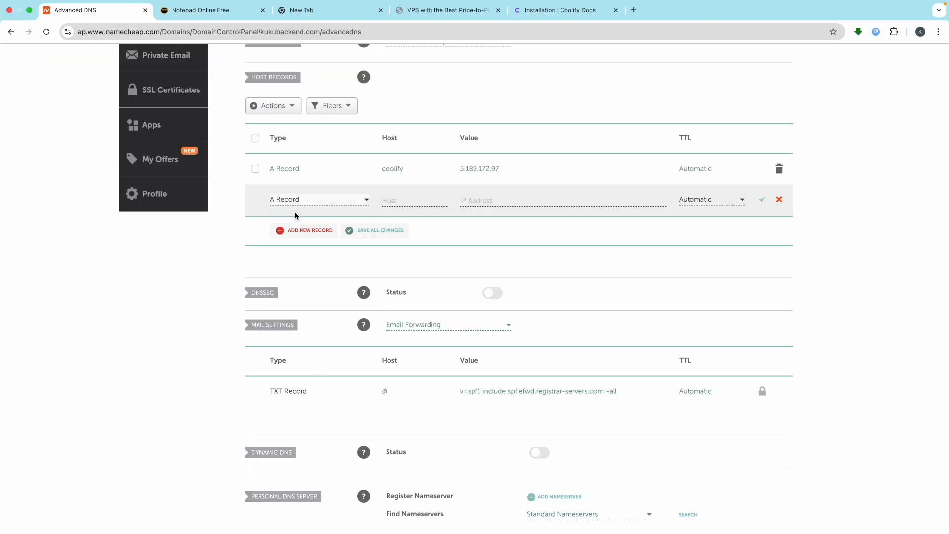
{"action": "left_click", "coordinate": [403, 204]}
{"action": "scroll", "coordinate": [404, 204], "scroll_direction": "up", "scroll_amount": 5}
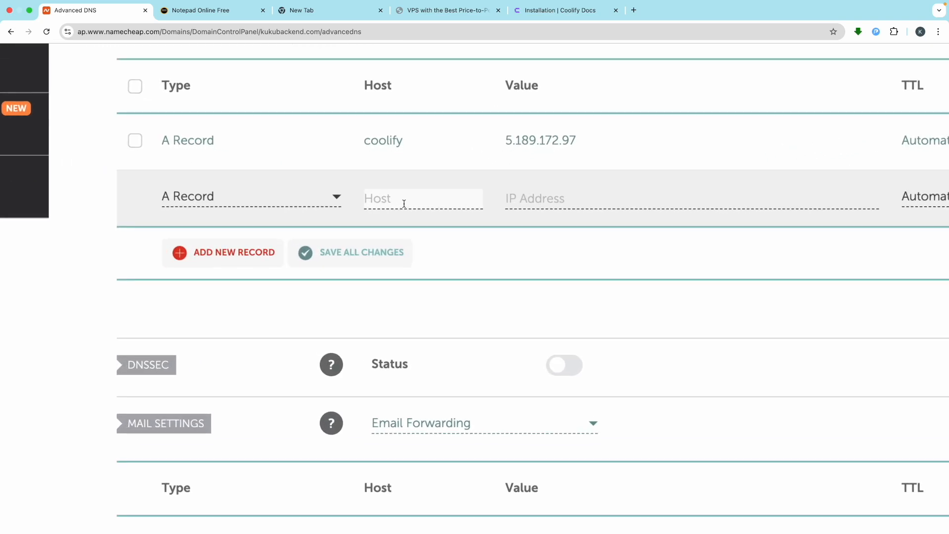
{"action": "type", "text": "@"}
{"action": "left_click", "coordinate": [554, 207]}
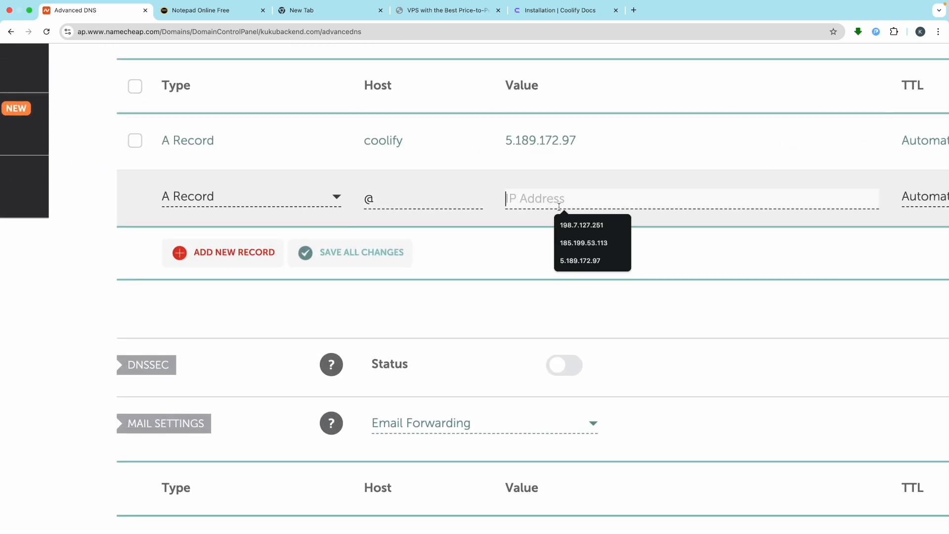
{"action": "left_click", "coordinate": [579, 258]}
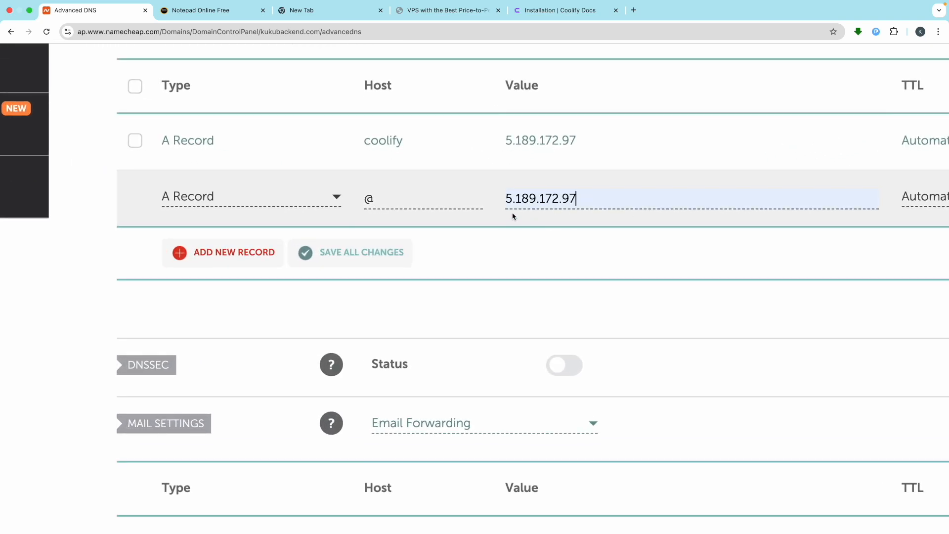
{"action": "scroll", "coordinate": [554, 243], "scroll_direction": "down", "scroll_amount": 5}
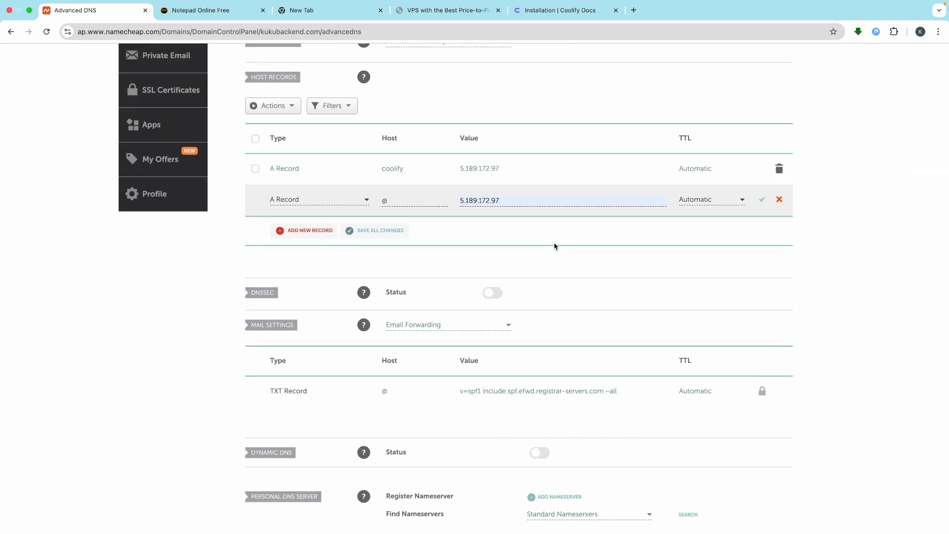
{"action": "left_click", "coordinate": [761, 201]}
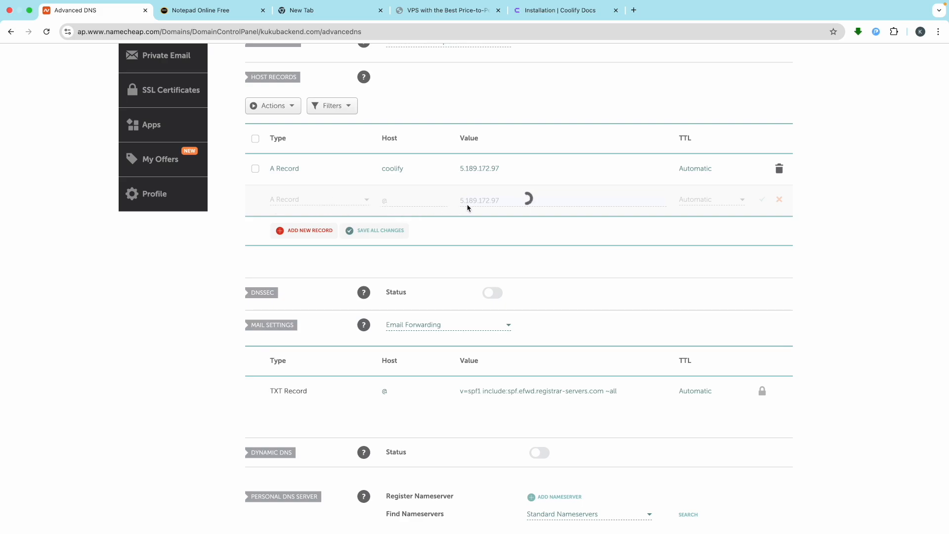
{"action": "scroll", "coordinate": [483, 206], "scroll_direction": "up", "scroll_amount": 2}
{"action": "scroll", "coordinate": [482, 209], "scroll_direction": "up", "scroll_amount": 2}
{"action": "scroll", "coordinate": [482, 209], "scroll_direction": "down", "scroll_amount": 2}
{"action": "scroll", "coordinate": [482, 207], "scroll_direction": "down", "scroll_amount": 2}
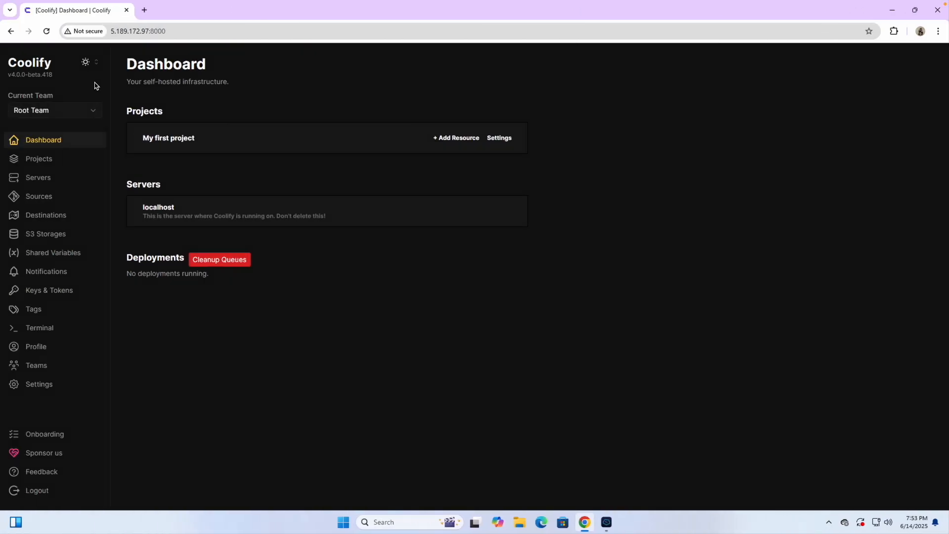
{"action": "left_click", "coordinate": [144, 10]}
{"action": "key", "text": "ctrl+v"}
{"action": "key", "text": "Return"}
{"action": "left_click", "coordinate": [349, 274]}
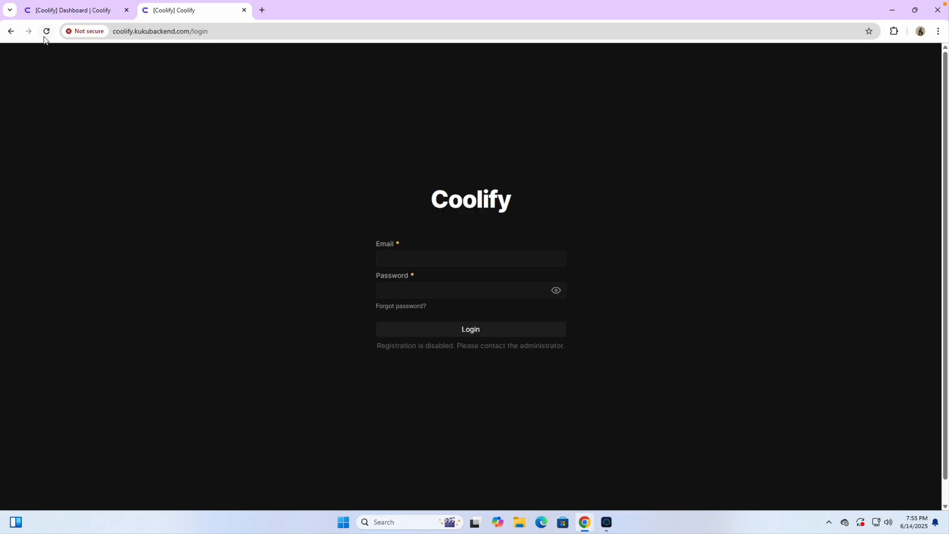
{"action": "left_click", "coordinate": [47, 31]}
- Log in to Coolify on the custom domain with the account email and the Coolify password copied from the online notepad
{"action": "left_click", "coordinate": [391, 256]}
{"action": "left_click", "coordinate": [451, 280]}
{"action": "left_click", "coordinate": [434, 297]}
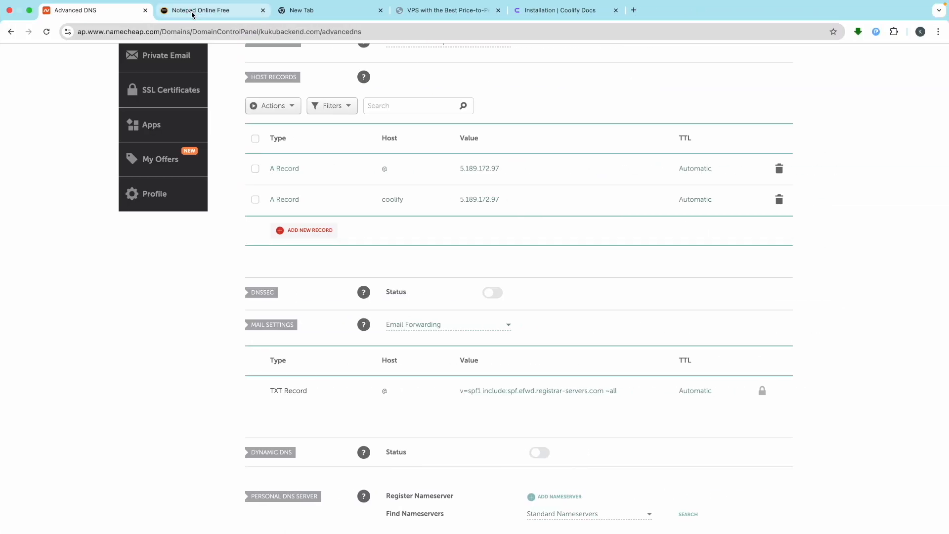
{"action": "left_click", "coordinate": [193, 11]}
{"action": "left_click_drag", "start_coordinate": [237, 251], "coordinate": [107, 246]}
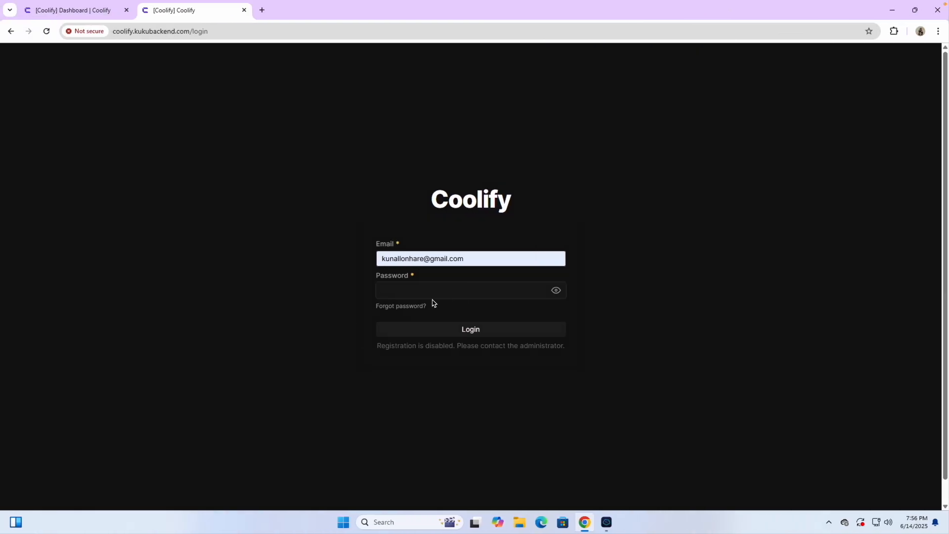
{"action": "key", "text": "ctrl+v"}
{"action": "left_click", "coordinate": [447, 330]}
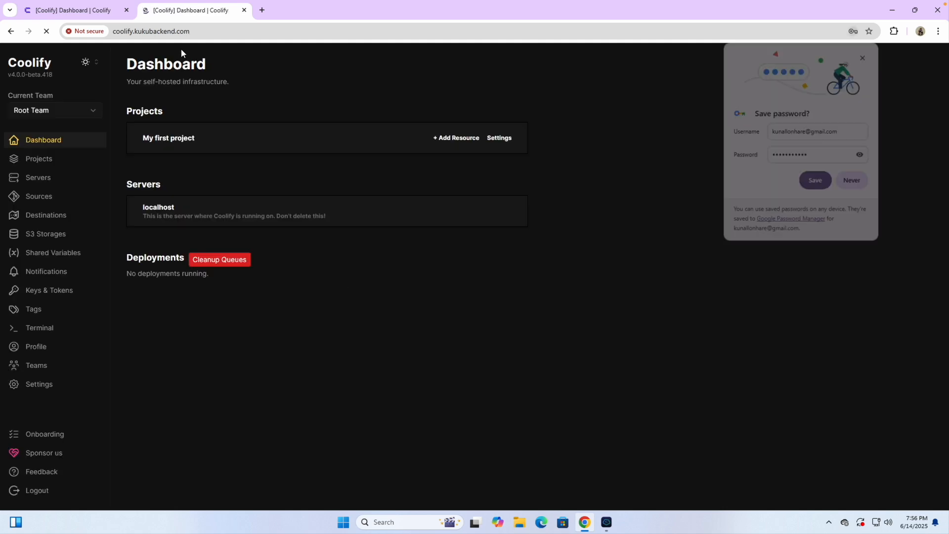
- Decline saving the password in the browser and close the old Coolify tab that uses the server IP
{"action": "left_click", "coordinate": [175, 34]}
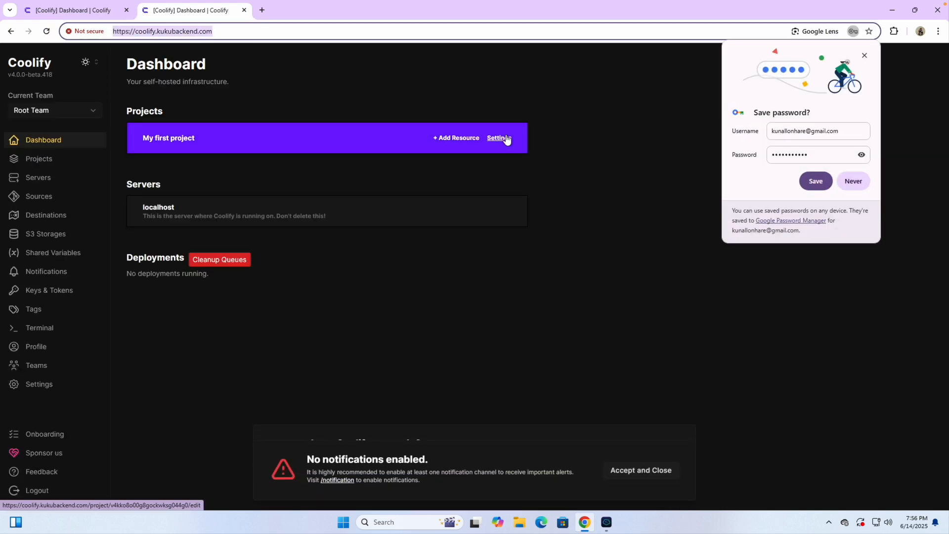
{"action": "left_click", "coordinate": [853, 181]}
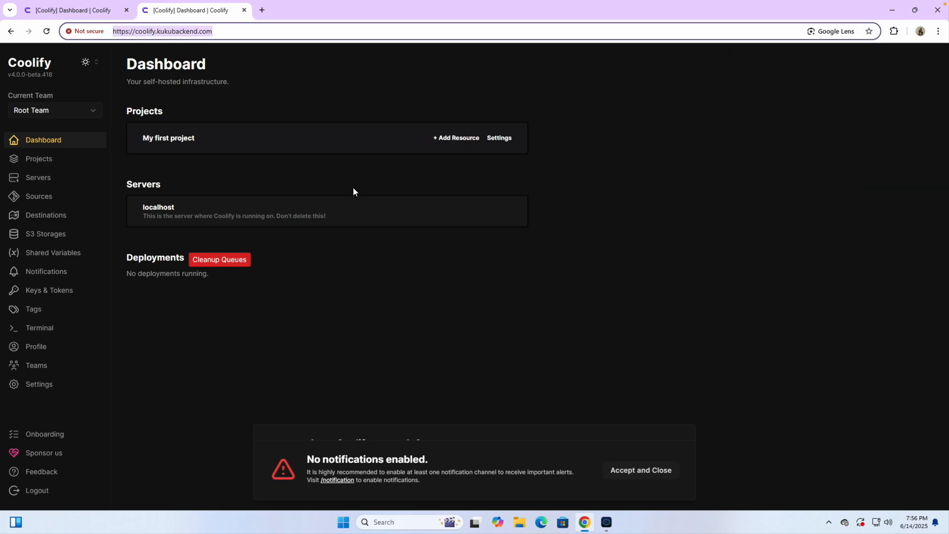
{"action": "left_click", "coordinate": [177, 84]}
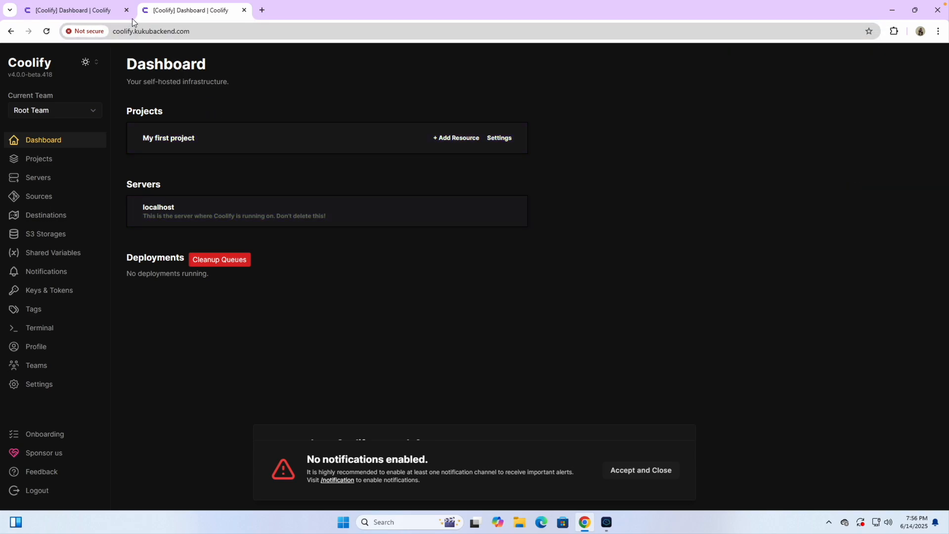
{"action": "key", "text": "ctrl+w"}
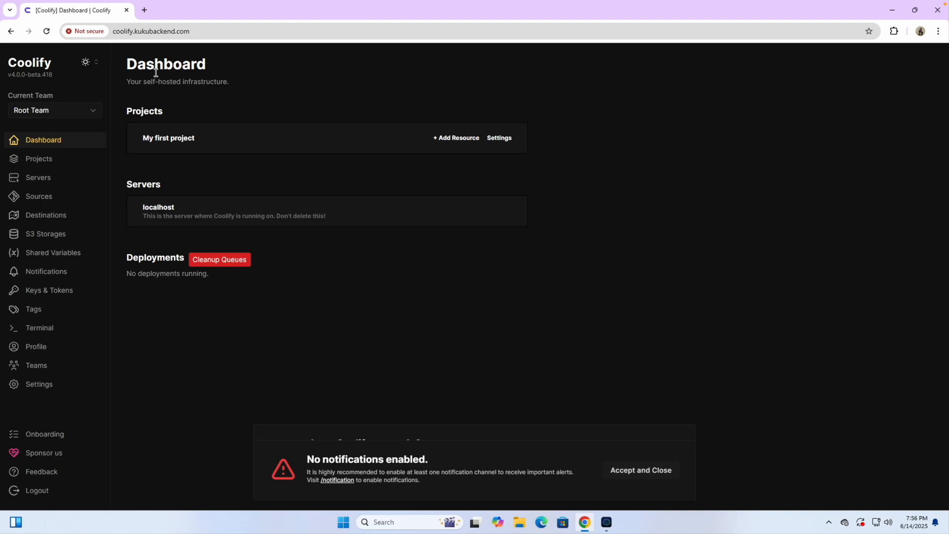
- Dismiss the notifications and donation popups on the dashboard, and open the Projects page
{"action": "left_click", "coordinate": [636, 474]}
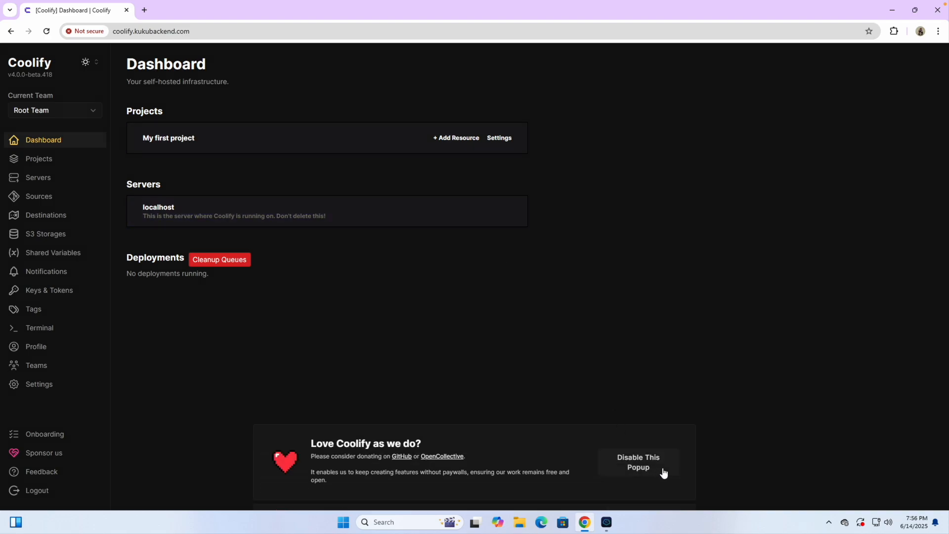
{"action": "left_click", "coordinate": [649, 462]}
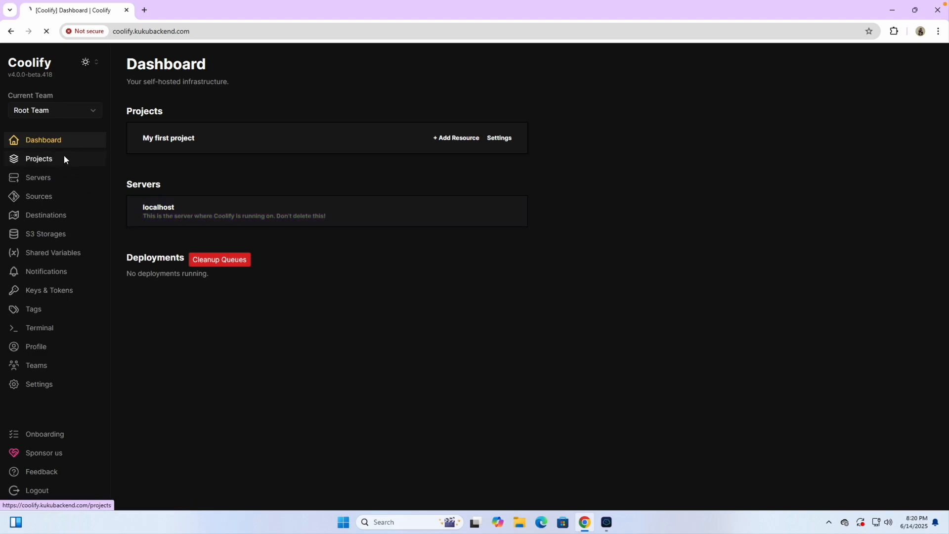
{"action": "left_click", "coordinate": [62, 159]}
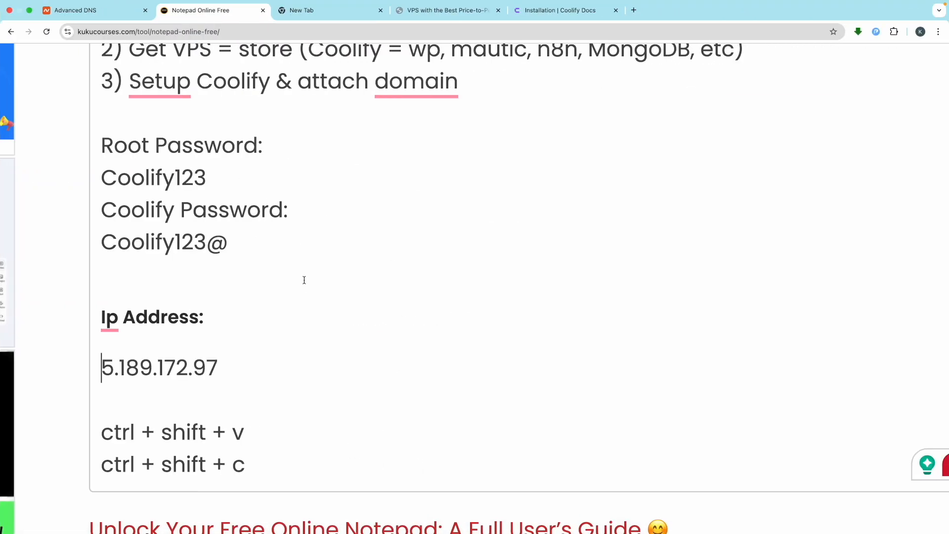
- Add a line reading "projects (websites)()" below the shortcut notes at the end of the online notepad text
{"action": "scroll", "coordinate": [303, 282], "scroll_direction": "down", "scroll_amount": 4}
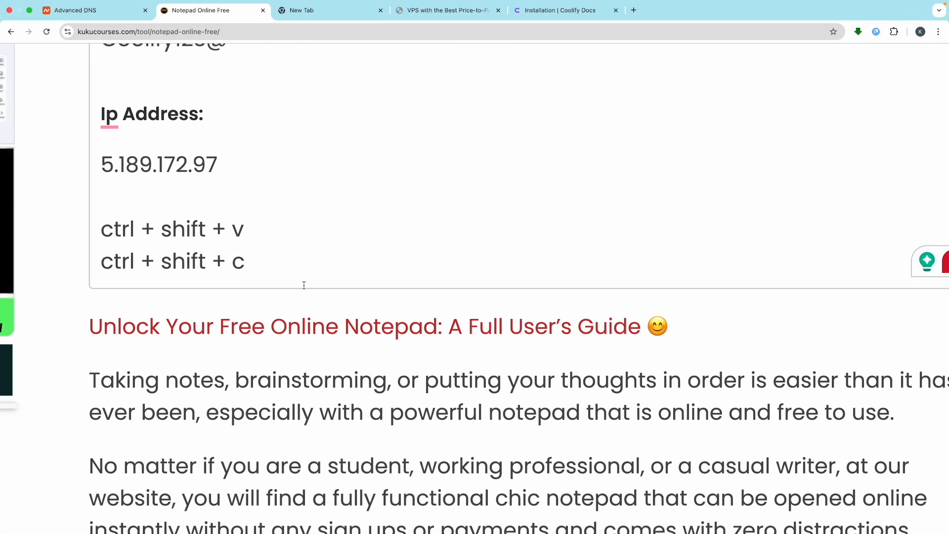
{"action": "left_click", "coordinate": [271, 269]}
{"action": "key", "text": "Return"}
{"action": "key", "text": "Return"}
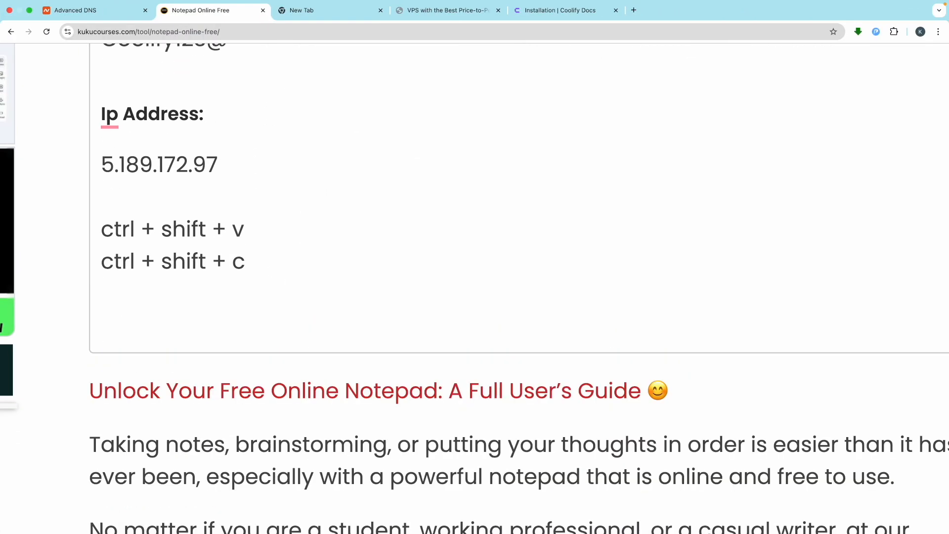
{"action": "type", "text": "projects"}
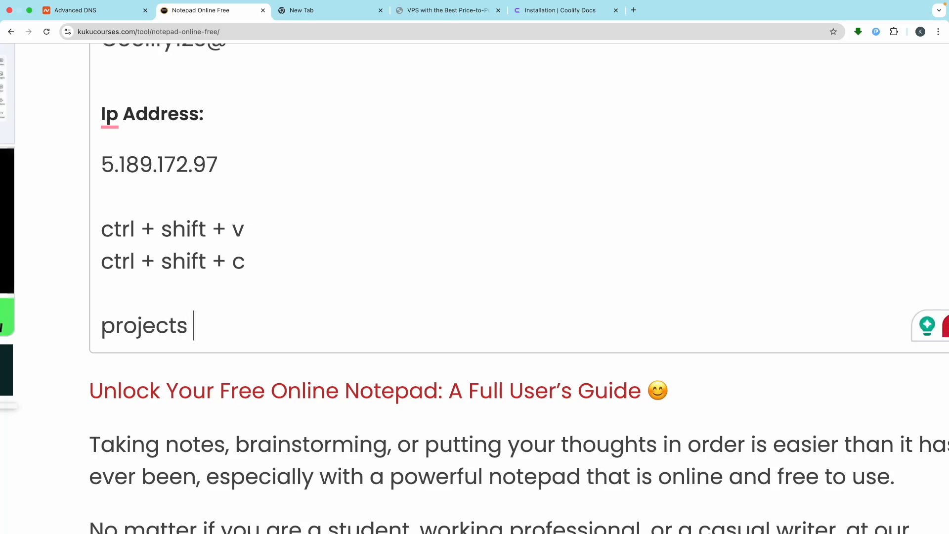
{"action": "type", "text": " ()"}
{"action": "key", "text": "Left"}
{"action": "key", "text": "Left"}
{"action": "type", "text": "(websites"}
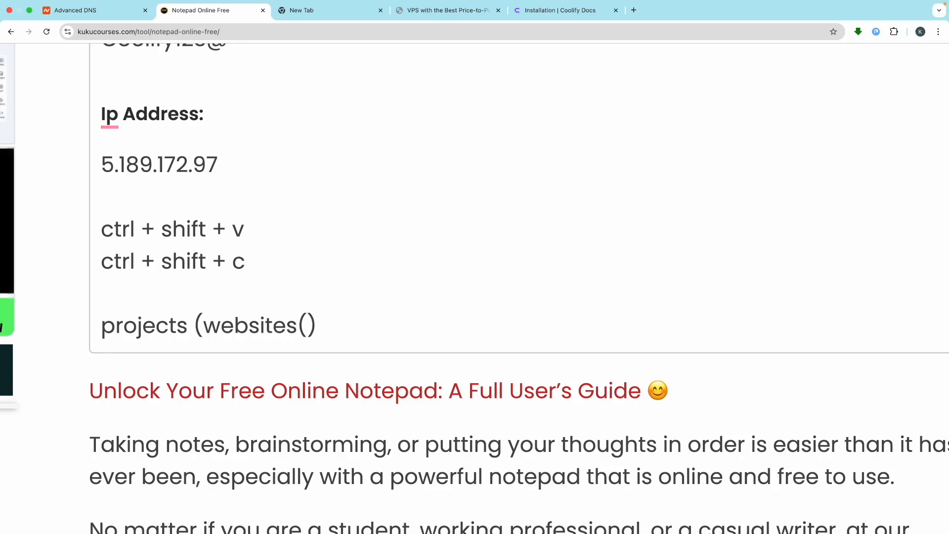
{"action": "type", "text": ")"}
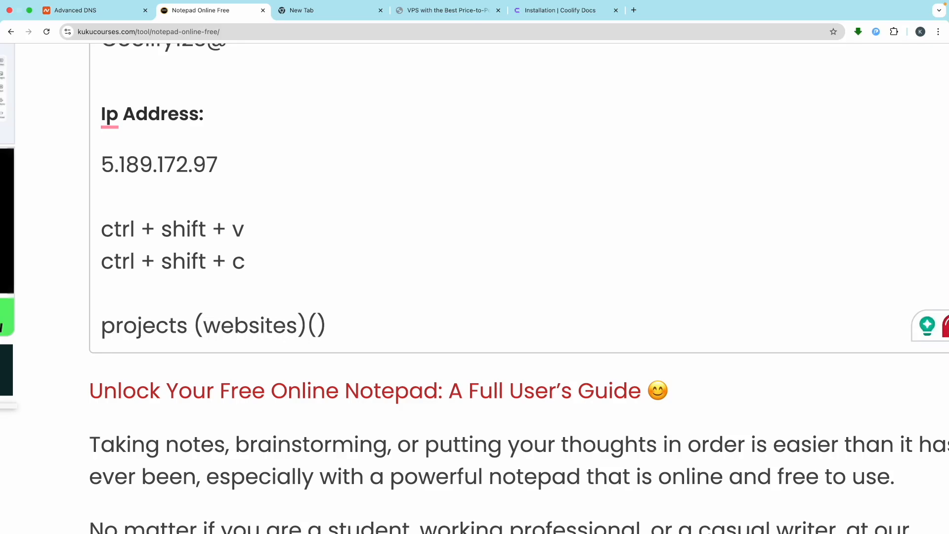
- Replace the parentheses around "websites" with a dash so the line reads "projects - websites()"
{"action": "key", "text": "BackSpace"}
{"action": "key", "text": "Left"}
{"action": "key", "text": "Left"}
{"action": "key", "text": "Left"}
{"action": "key", "text": "Left"}
{"action": "key", "text": "Left"}
{"action": "key", "text": "Left"}
{"action": "key", "text": "Left"}
{"action": "key", "text": "Left"}
{"action": "key", "text": "Delete"}
{"action": "type", "text": "-"}
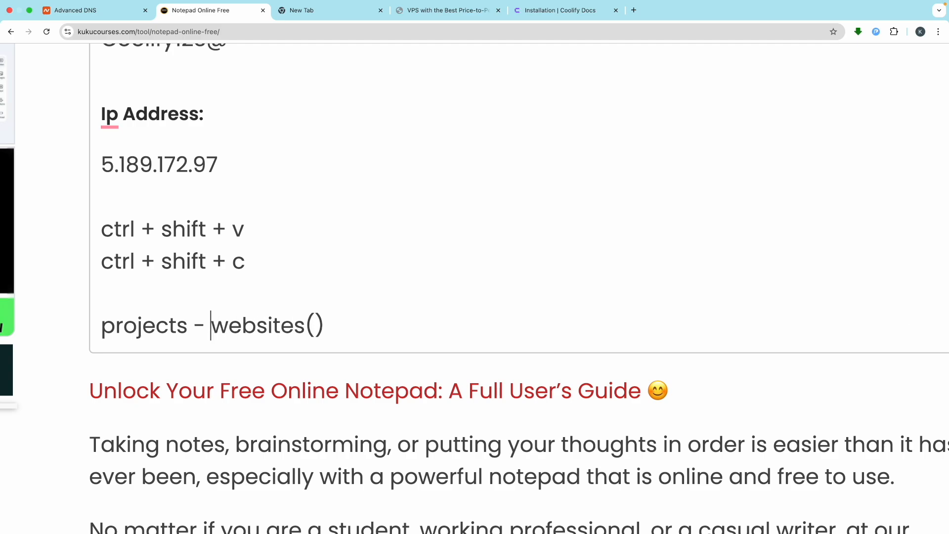
- Fill the empty parentheses after "websites" with the examples "e-commerce, blog, etc"
{"action": "left_click", "coordinate": [317, 327]}
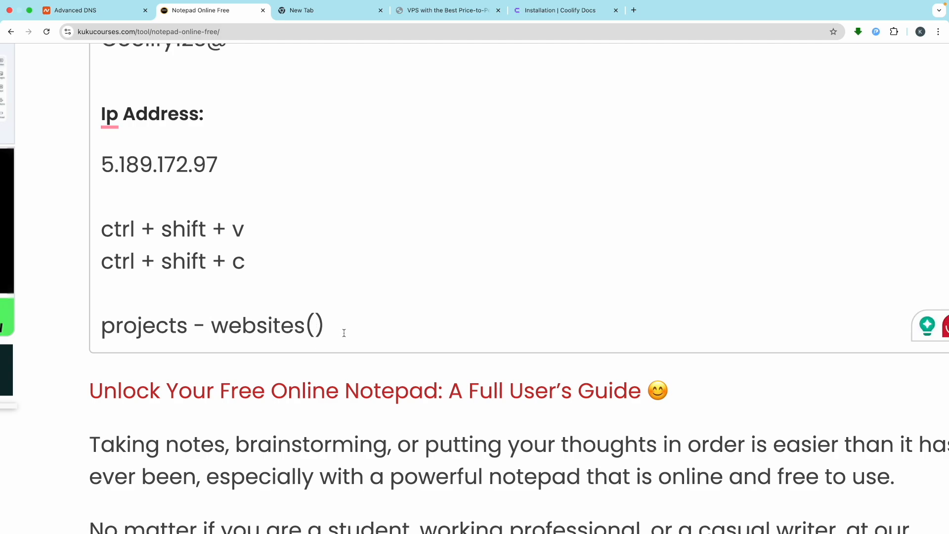
{"action": "type", "text": "wp"}
{"action": "key", "text": "BackSpace"}
{"action": "key", "text": "BackSpace"}
{"action": "type", "text": "e-comm"}
{"action": "type", "text": "erce, "}
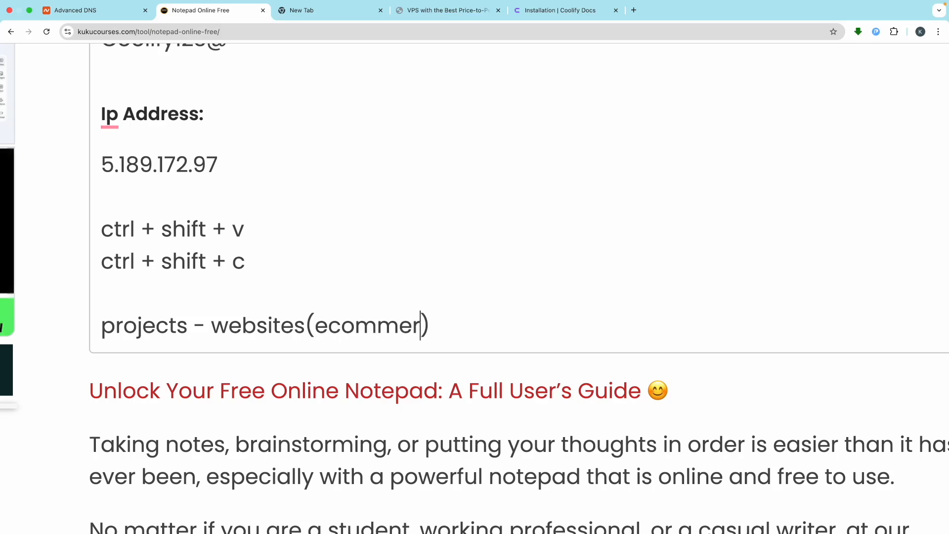
{"action": "type", "text": "blog"}
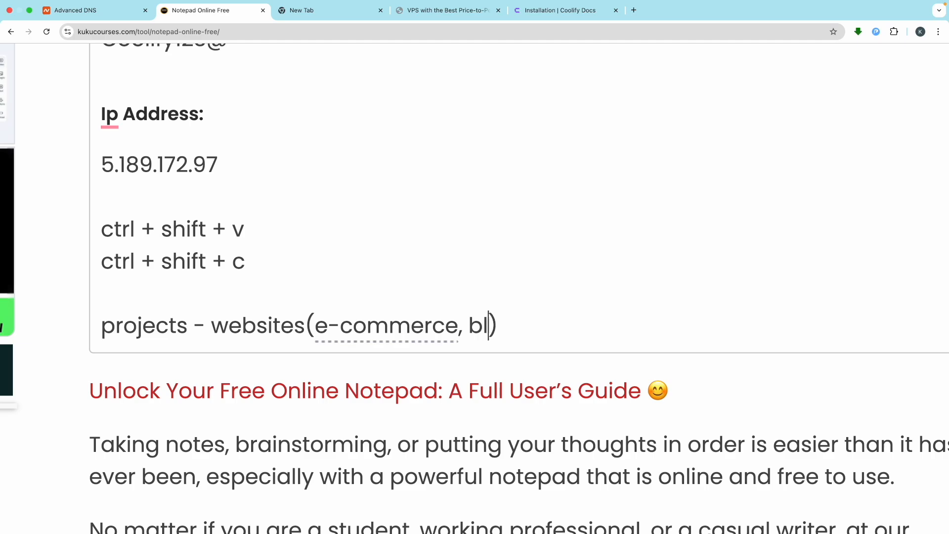
{"action": "type", "text": ", etc"}
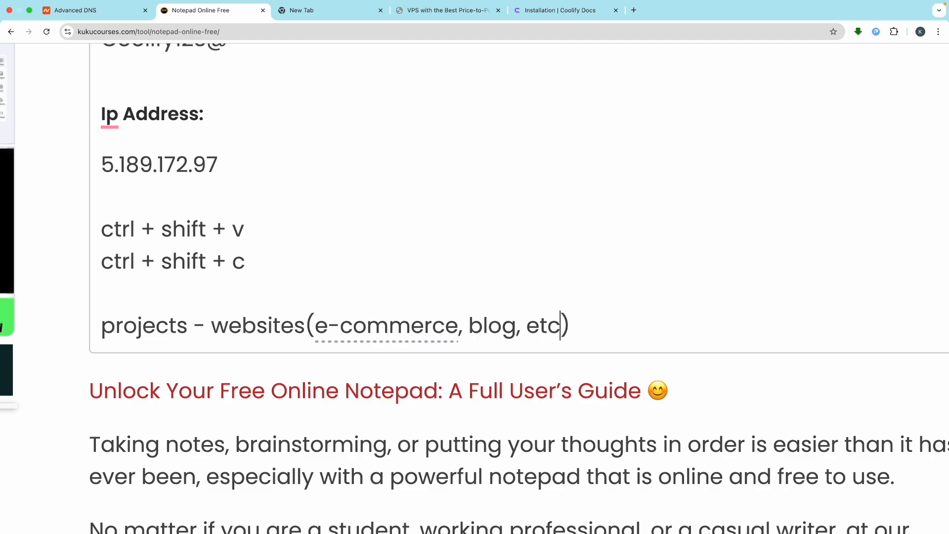
{"action": "mouse_move", "coordinate": [311, 338]}
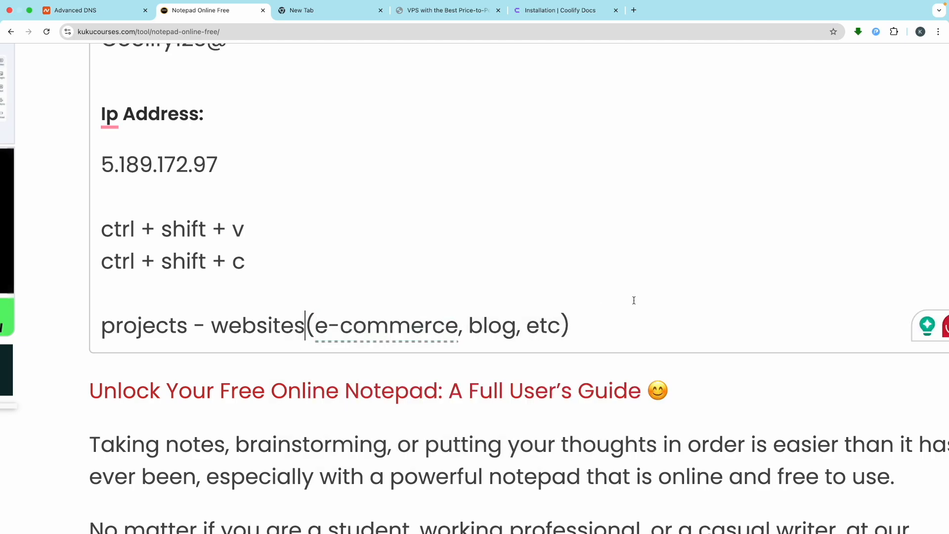
- Add a line "project - email marketing (mautic, etc)" below, and shorten "projects" to "project" on the websites line
{"action": "key", "text": "Return"}
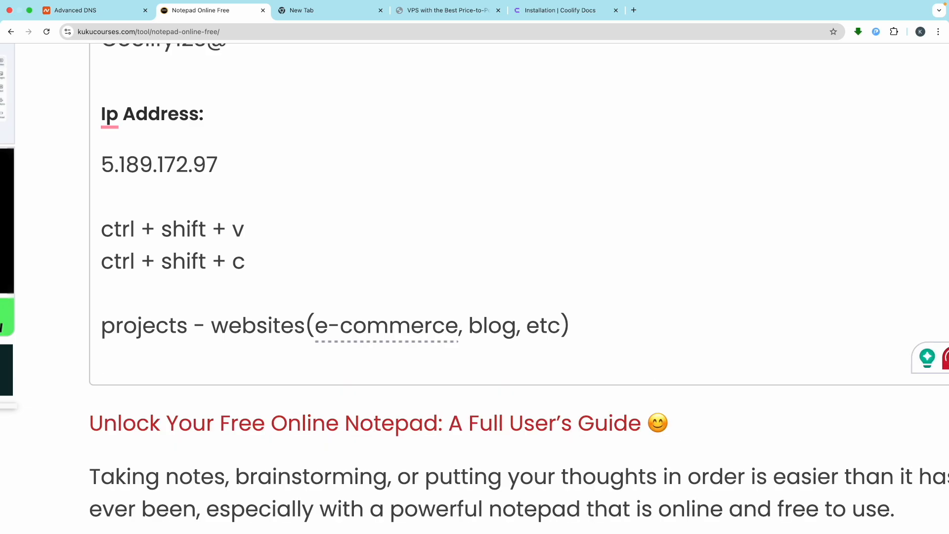
{"action": "type", "text": "project - email marketing (matu"}
{"action": "type", "text": "ic"}
{"action": "key", "text": "BackSpace"}
{"action": "key", "text": "BackSpace"}
{"action": "key", "text": "BackSpace"}
{"action": "key", "text": "BackSpace"}
{"action": "type", "text": "utic,"}
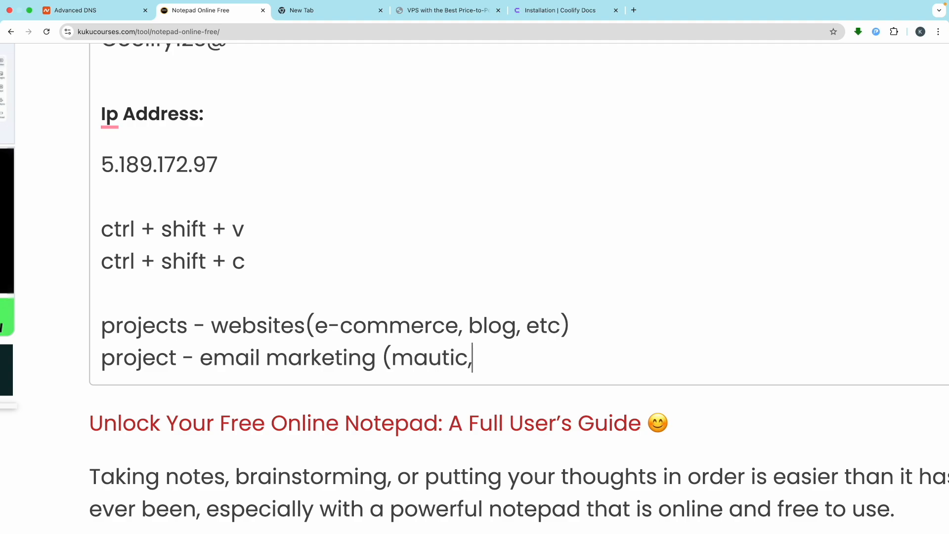
{"action": "type", "text": " etc)"}
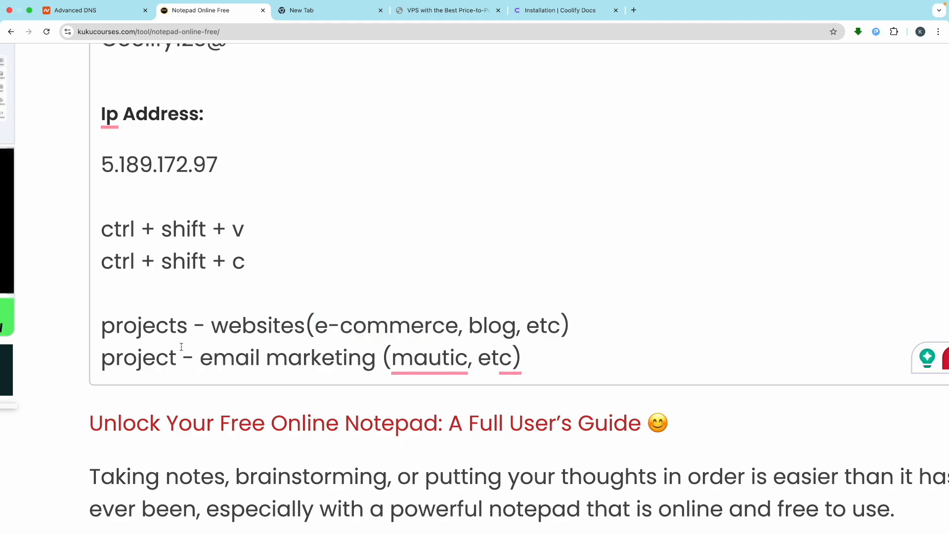
{"action": "key", "text": "Delete"}
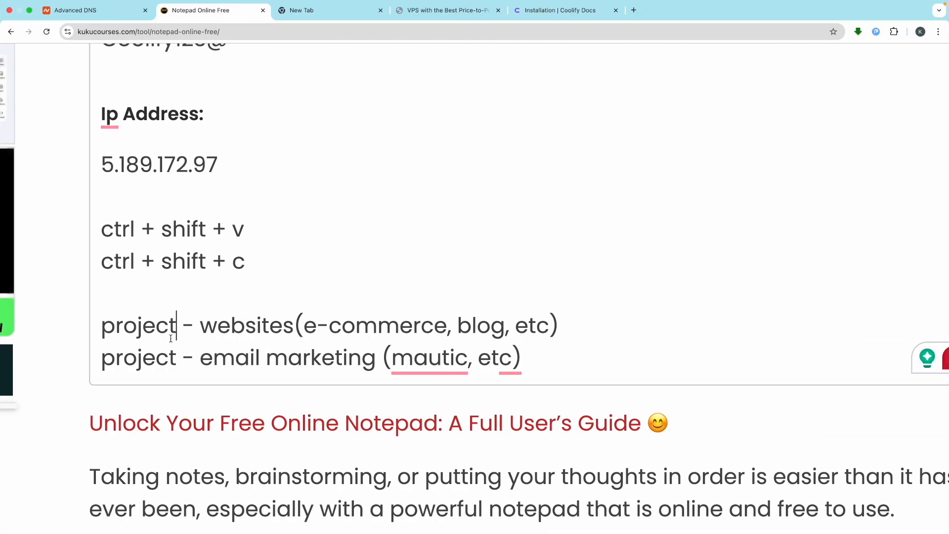
- Highlight the word "project" and go over the e-commerce and blog examples in the notepad's websites line
{"action": "double_click", "coordinate": [147, 336]}
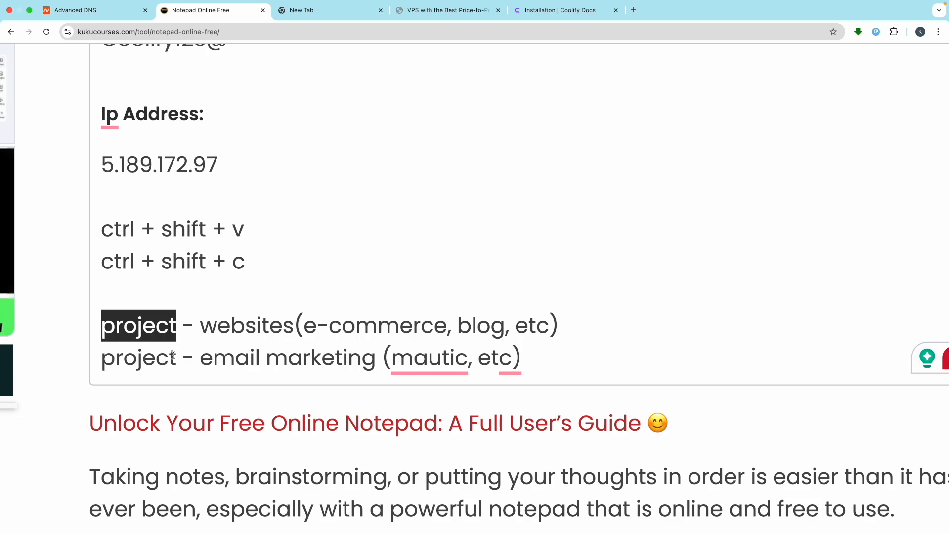
{"action": "left_click", "coordinate": [337, 322]}
{"action": "left_click", "coordinate": [383, 322]}
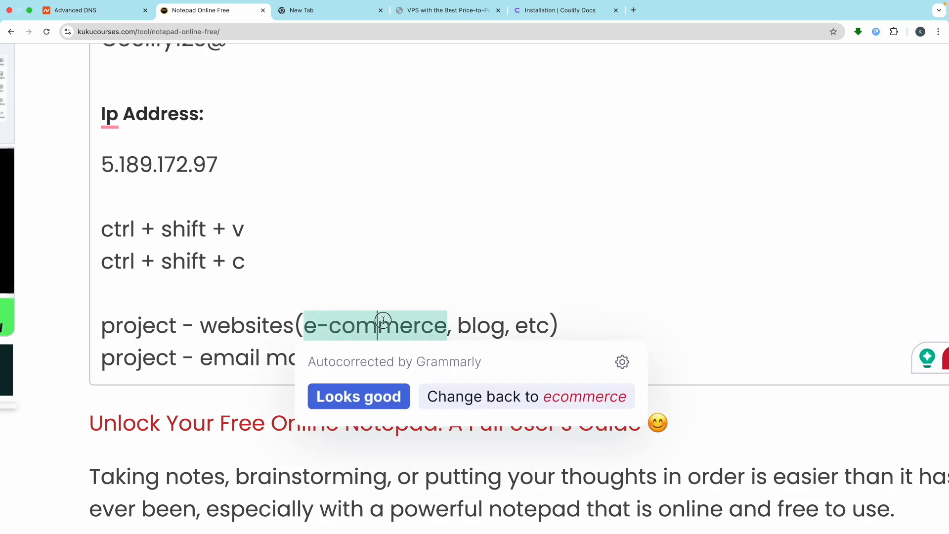
{"action": "left_click", "coordinate": [429, 317]}
{"action": "left_click", "coordinate": [446, 318], "text": "shift"}
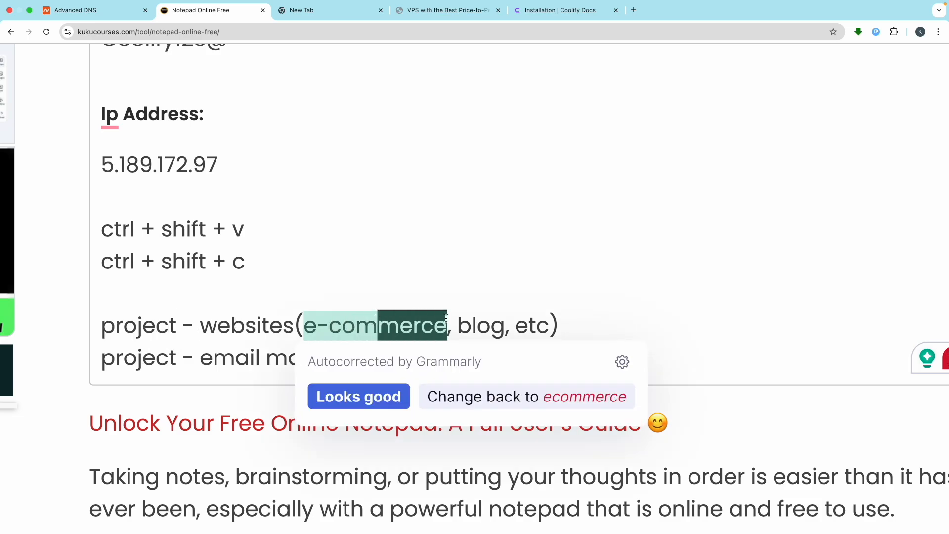
{"action": "left_click", "coordinate": [498, 320]}
{"action": "double_click", "coordinate": [131, 338]}
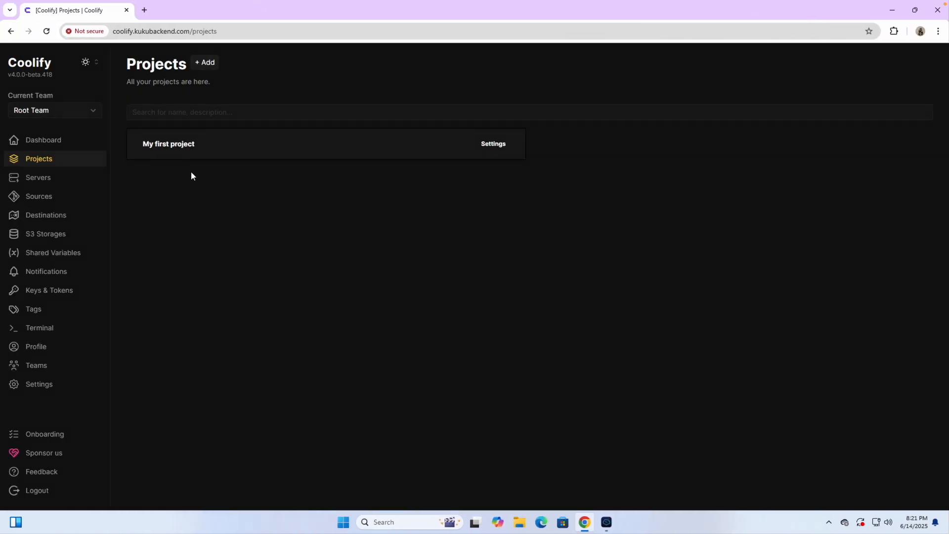
- In Coolify, create a new project named Websites and return to the project list
{"action": "left_click", "coordinate": [205, 62]}
{"action": "type", "text": "We"}
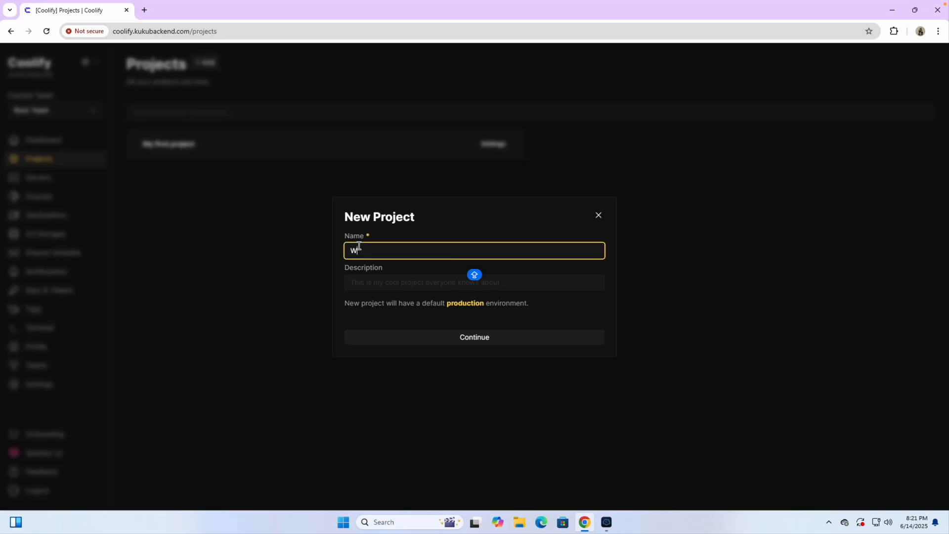
{"action": "type", "text": "bsites"}
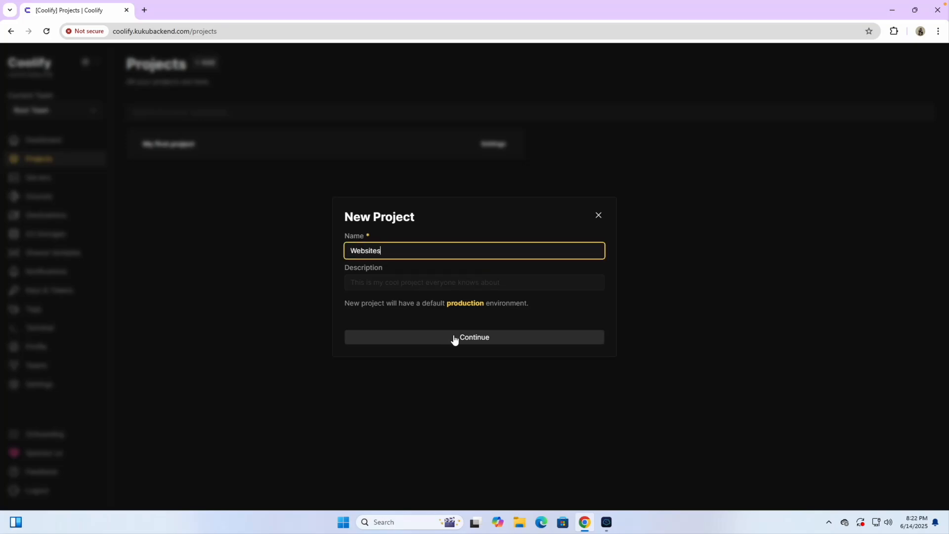
{"action": "left_click", "coordinate": [456, 344]}
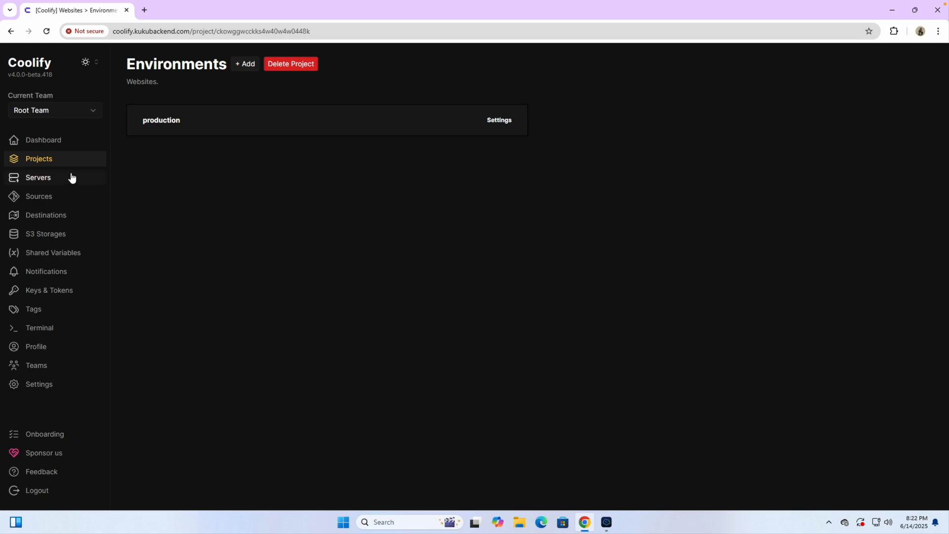
{"action": "left_click", "coordinate": [46, 158]}
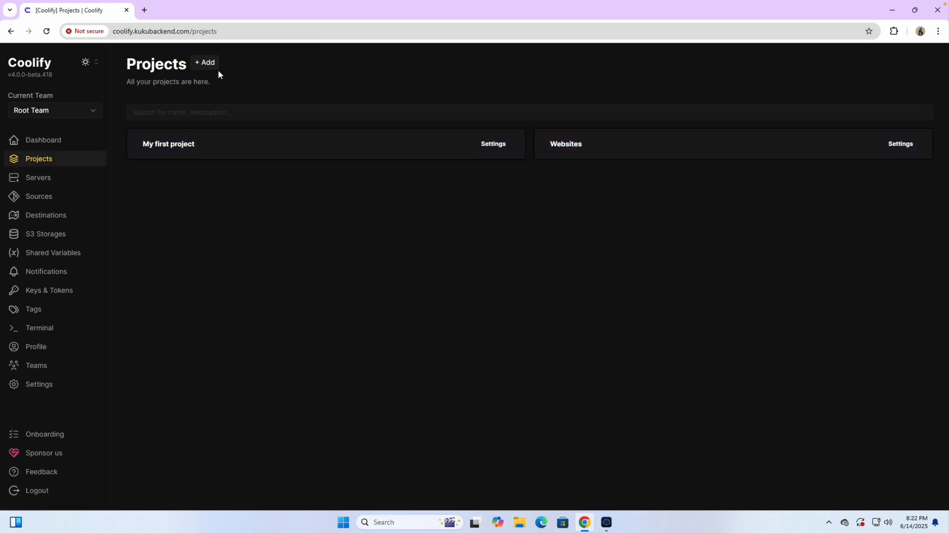
- Create a new project named Automations and go back to the project list
{"action": "left_click", "coordinate": [200, 63]}
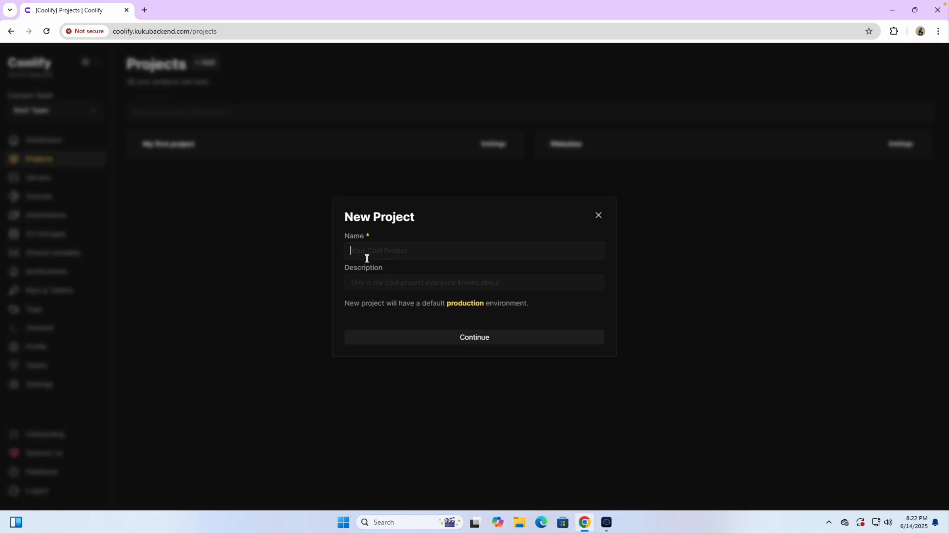
{"action": "type", "text": "Automations"}
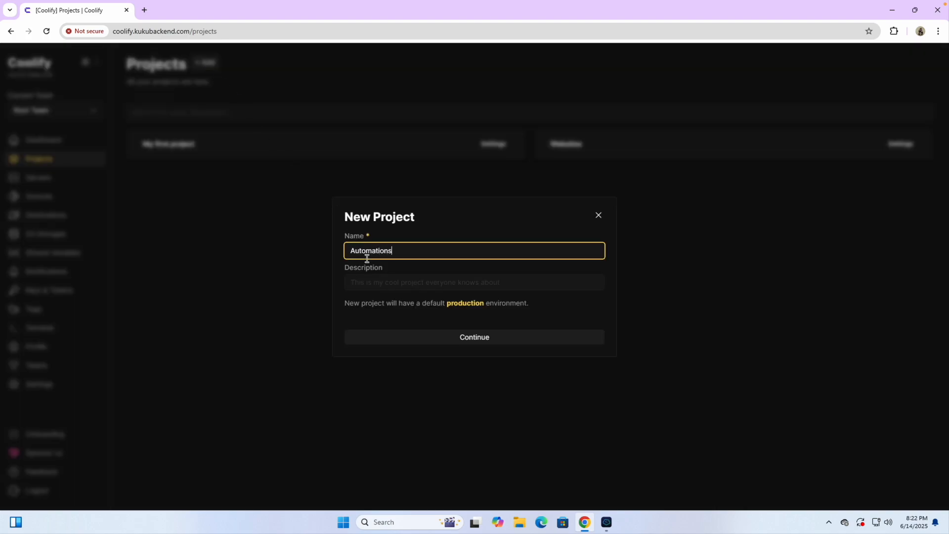
{"action": "left_click", "coordinate": [464, 343]}
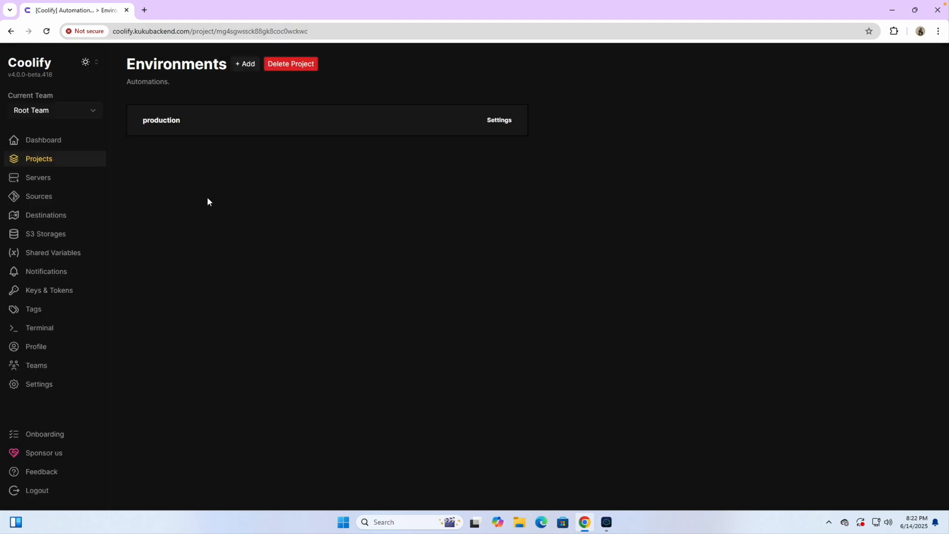
{"action": "left_click", "coordinate": [68, 162]}
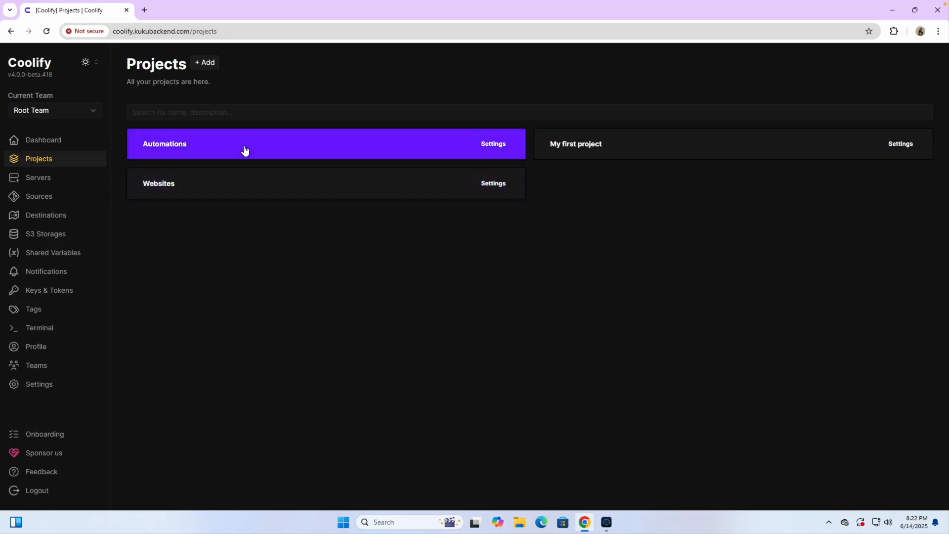
- Create a new project named Database and go back to the project list
{"action": "left_click", "coordinate": [209, 64]}
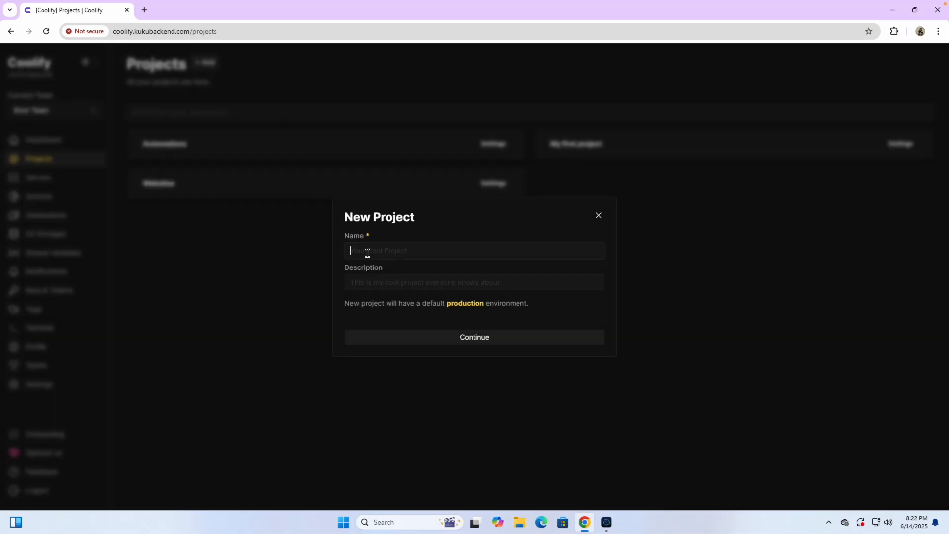
{"action": "type", "text": "Database"}
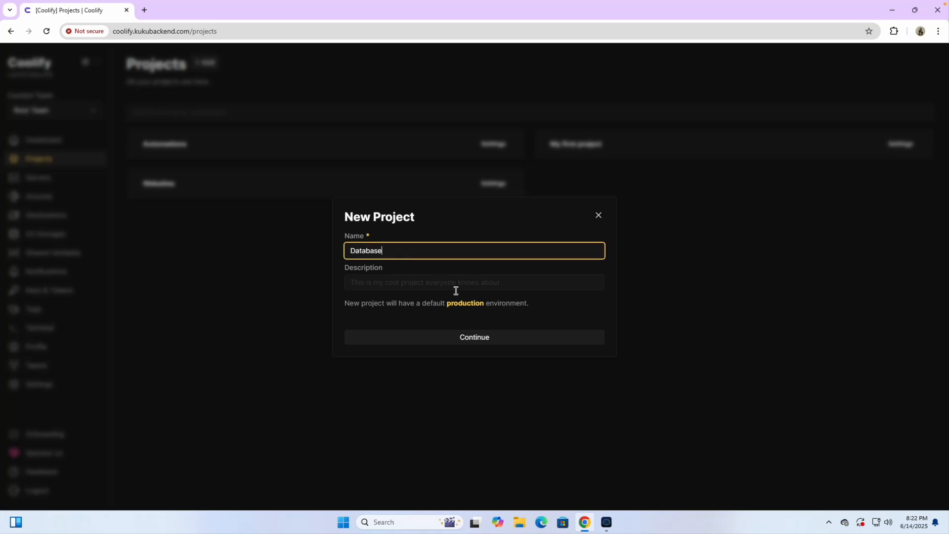
{"action": "left_click", "coordinate": [475, 337]}
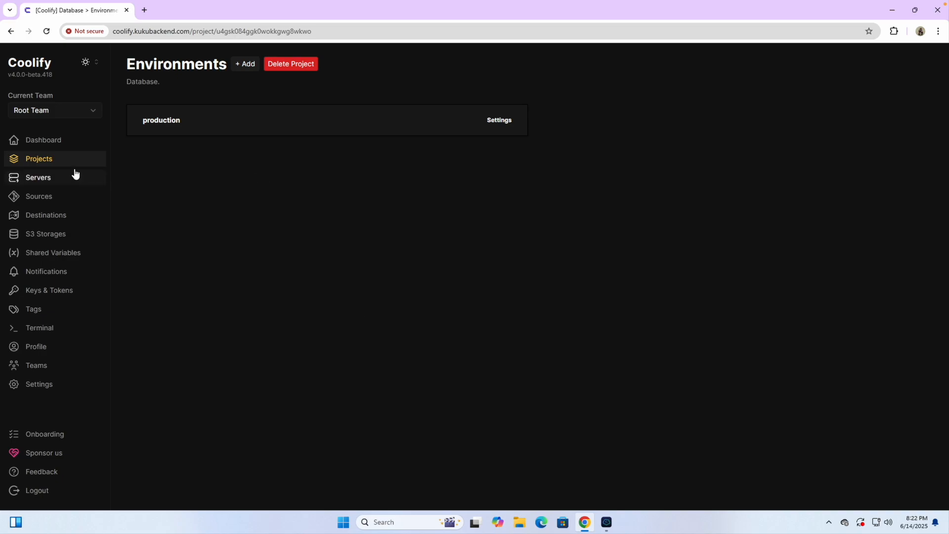
{"action": "left_click", "coordinate": [54, 158]}
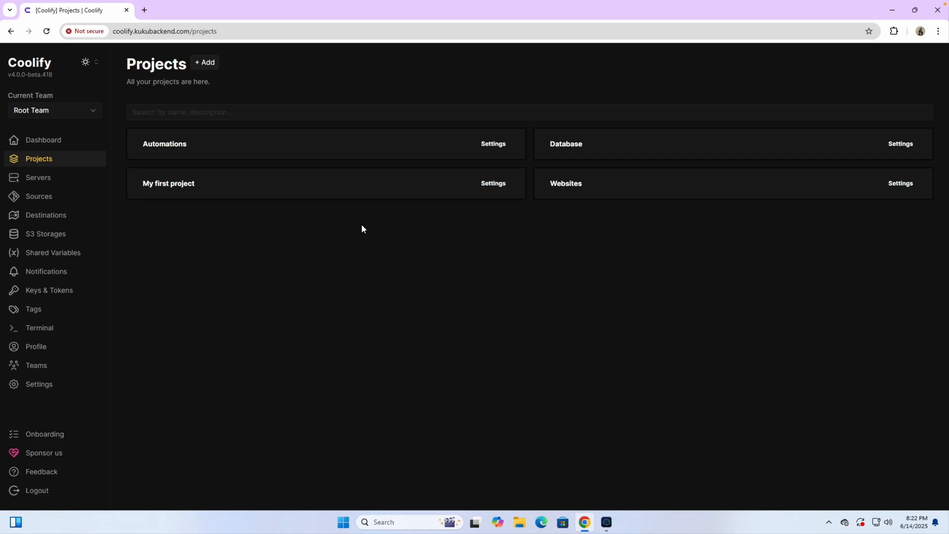
- Create a new project named Email Marketing and go back to the project list
{"action": "left_click", "coordinate": [208, 63]}
{"action": "type", "text": "Email Marketing"}
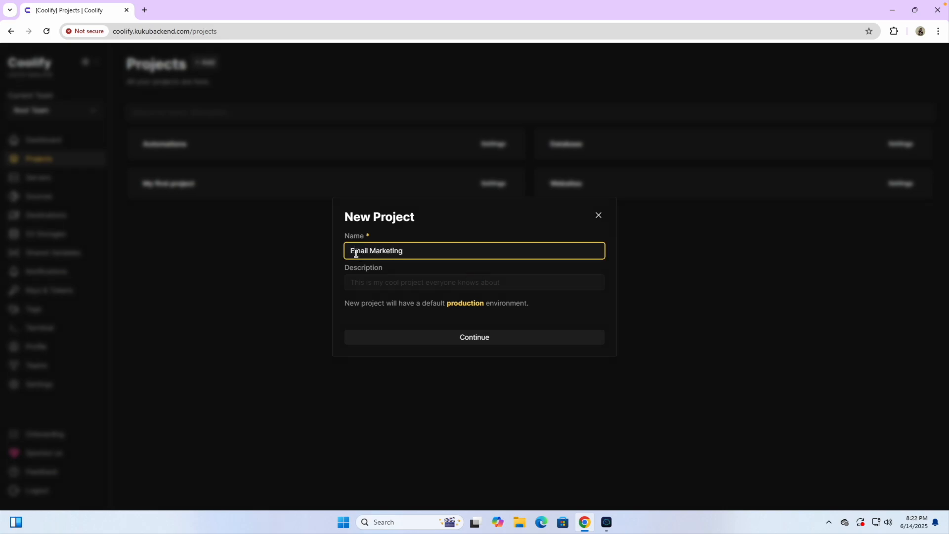
{"action": "left_click", "coordinate": [461, 336]}
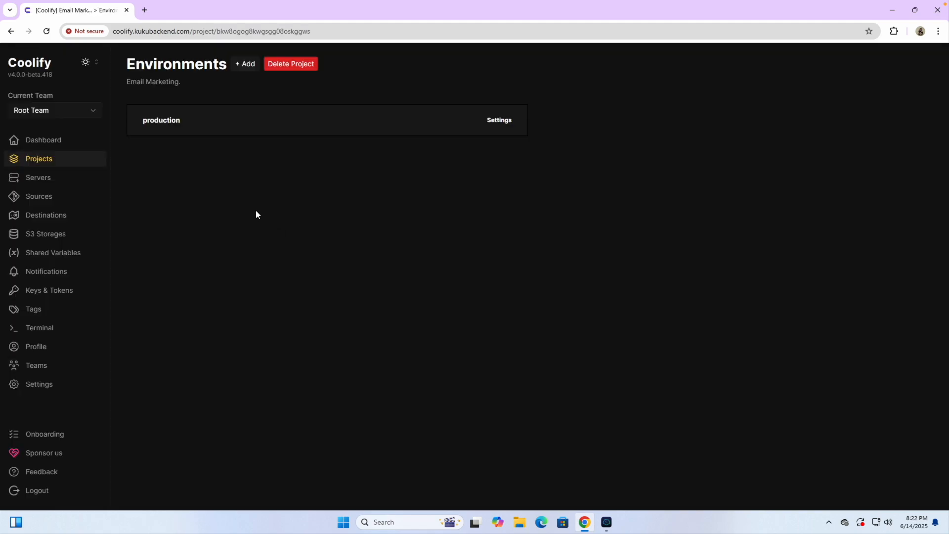
{"action": "left_click", "coordinate": [69, 160]}
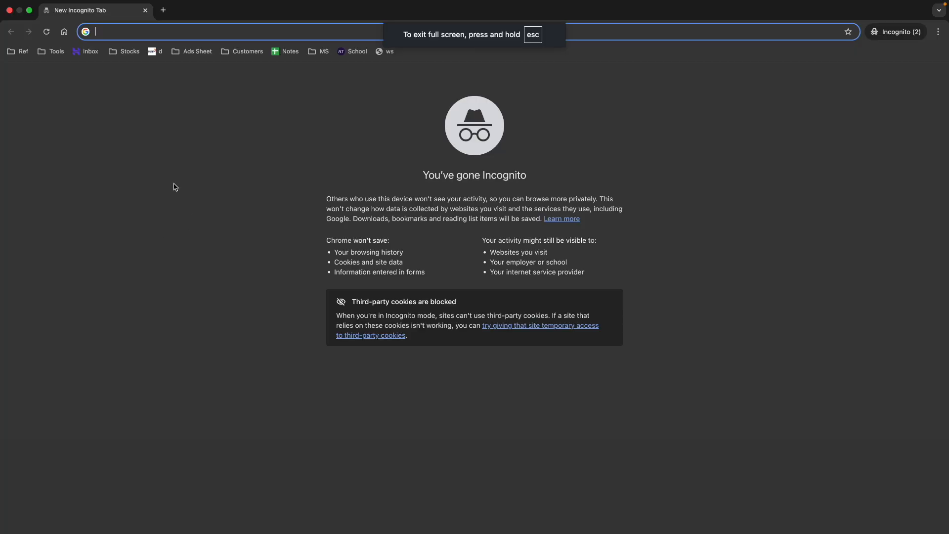
- Search Google for kuku courses and open the Kuku Courses home page from the results
{"action": "type", "text": "kuk"}
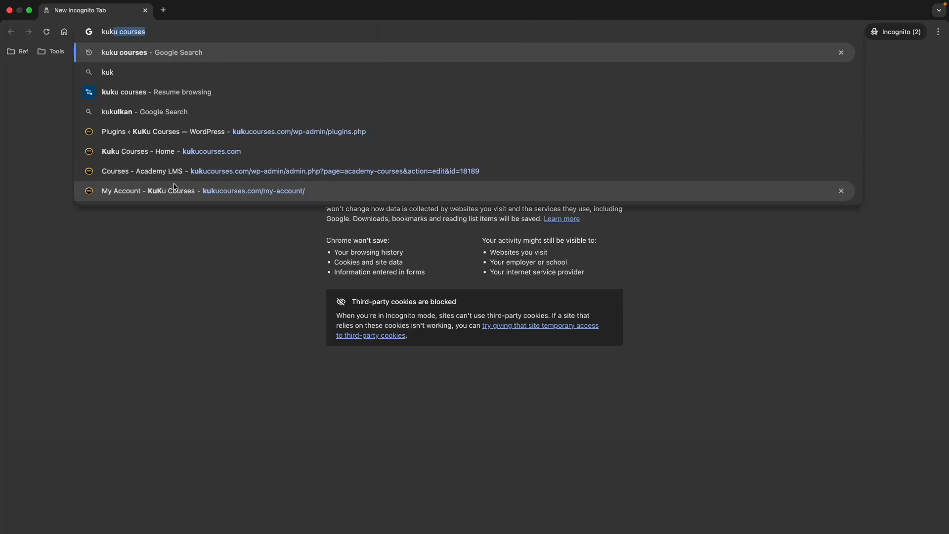
{"action": "key", "text": "Right"}
{"action": "key", "text": "Return"}
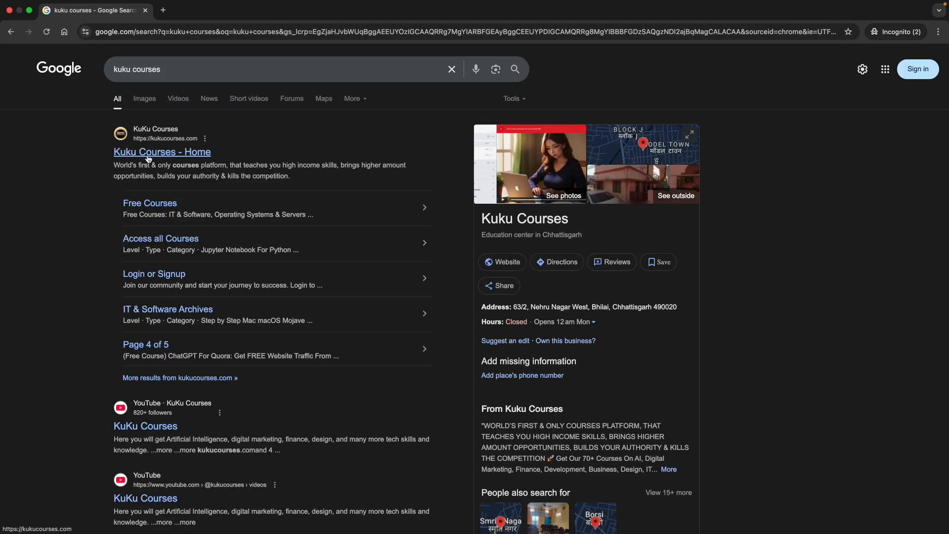
{"action": "scroll", "coordinate": [123, 134], "scroll_direction": "up", "scroll_amount": 5}
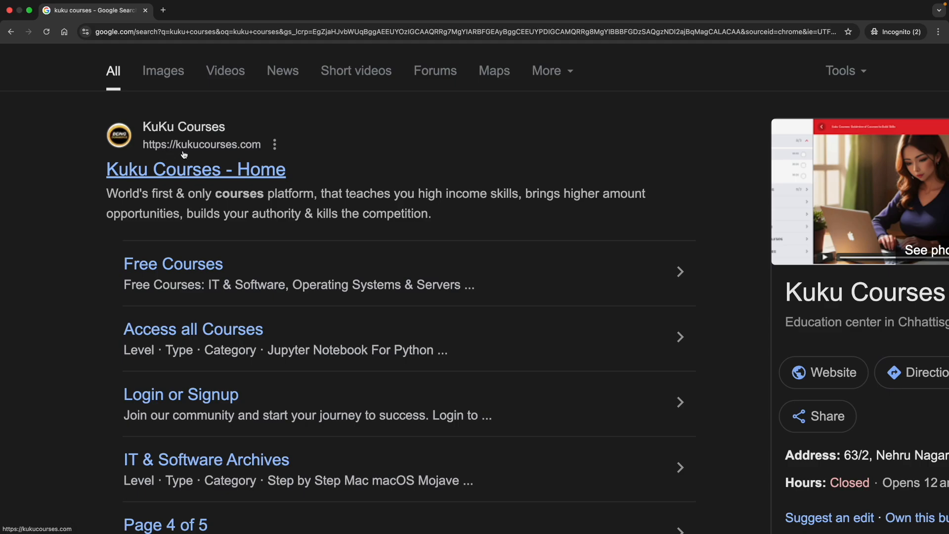
{"action": "left_click", "coordinate": [184, 173]}
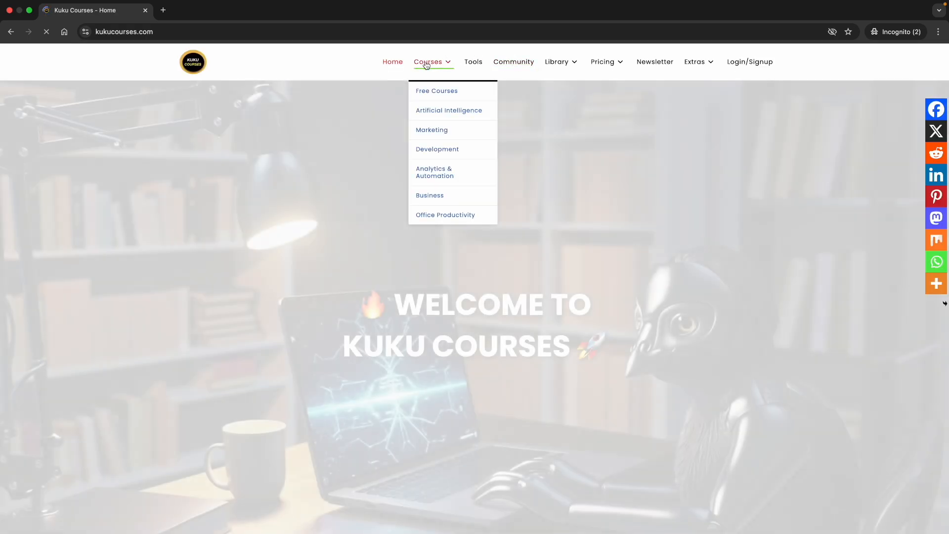
- Open the full Kuku Courses catalogue and search it for coolify
{"action": "left_click", "coordinate": [426, 66]}
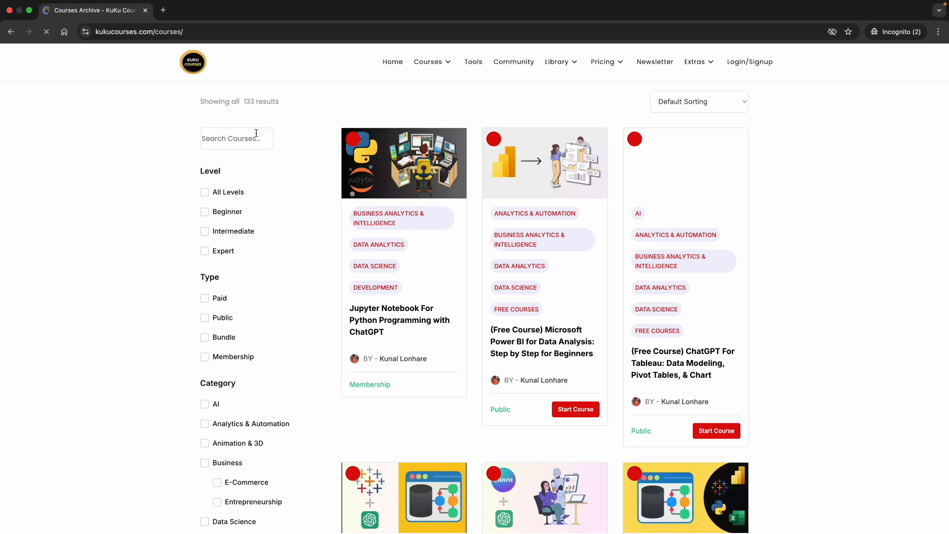
{"action": "left_click", "coordinate": [222, 141]}
{"action": "scroll", "coordinate": [225, 138], "scroll_direction": "up", "scroll_amount": 5}
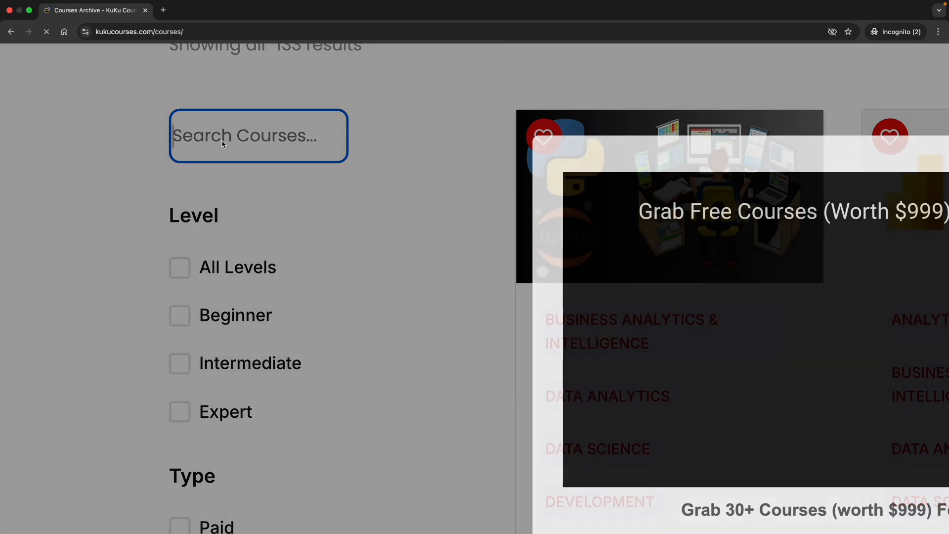
{"action": "type", "text": "coolify"}
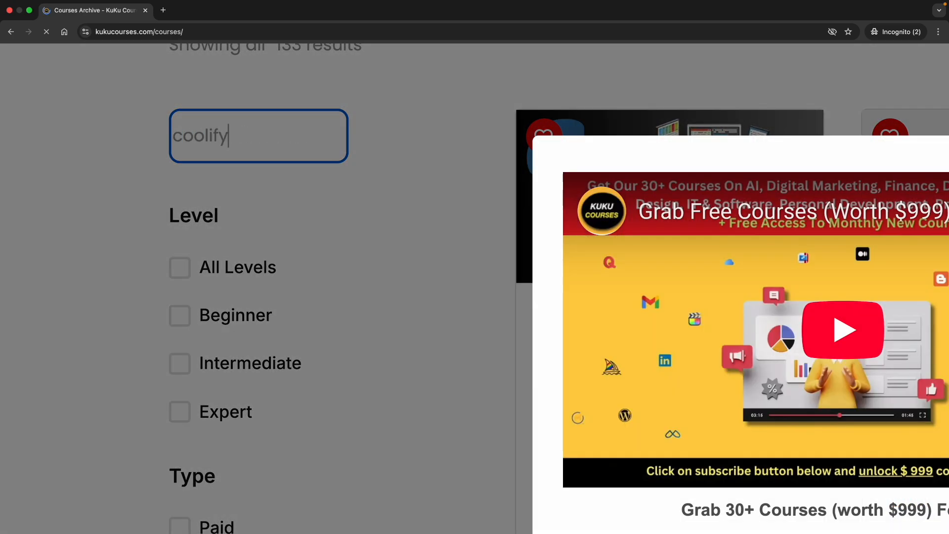
{"action": "left_click", "coordinate": [222, 146]}
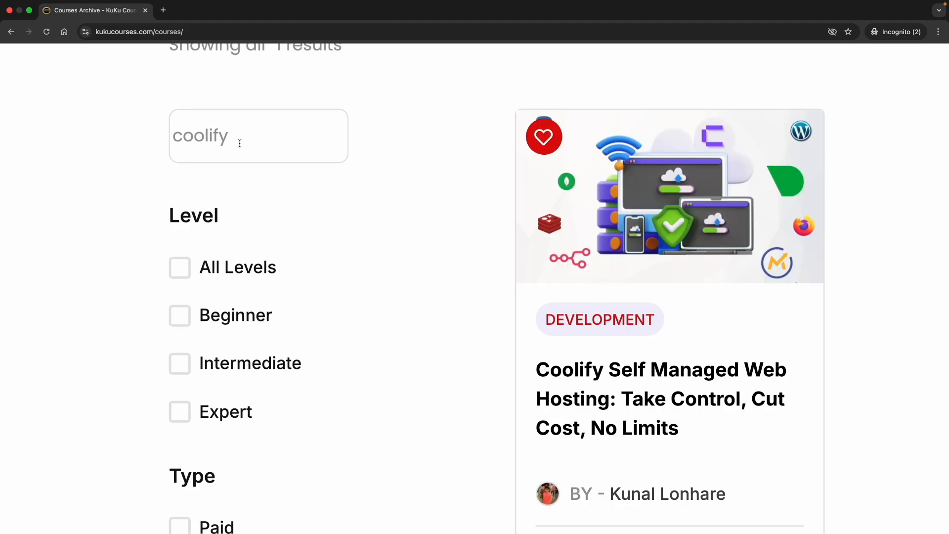
{"action": "scroll", "coordinate": [351, 159], "scroll_direction": "down", "scroll_amount": 5}
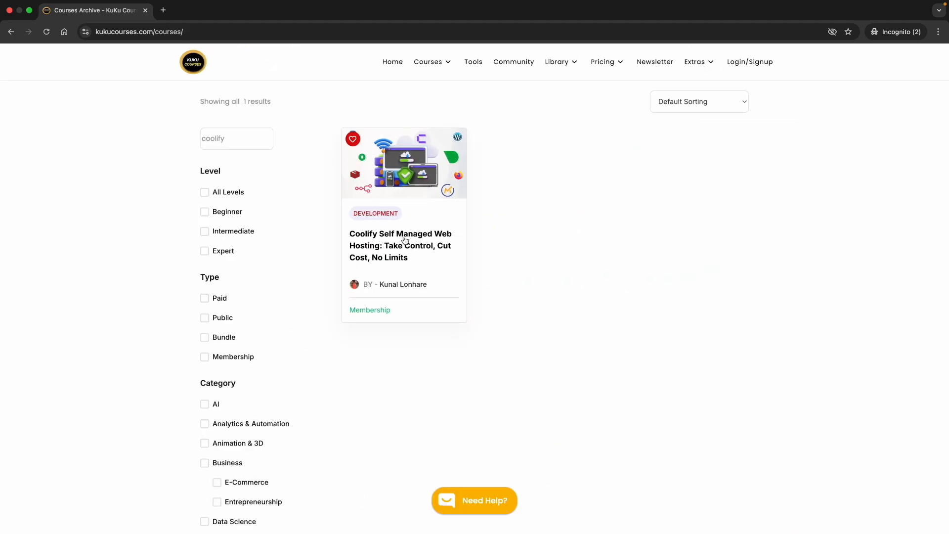
- Open the course "Coolify Self Managed Web Hosting: Take Control, Cut Cost, No Limits" and dismiss the subscription pop-up over its details
{"action": "scroll", "coordinate": [400, 251], "scroll_direction": "up", "scroll_amount": 5}
{"action": "scroll", "coordinate": [384, 226], "scroll_direction": "up", "scroll_amount": 2}
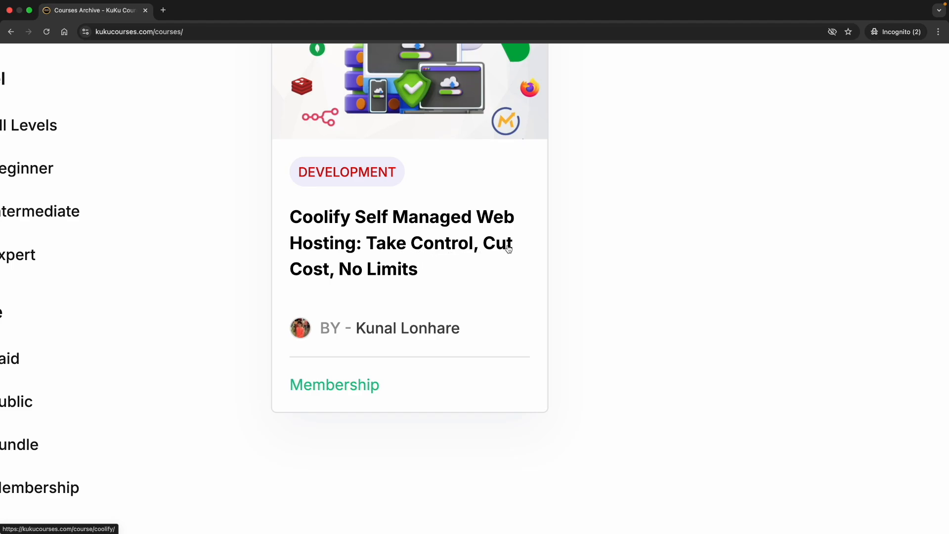
{"action": "scroll", "coordinate": [409, 249], "scroll_direction": "down", "scroll_amount": 5}
{"action": "left_click", "coordinate": [378, 249]}
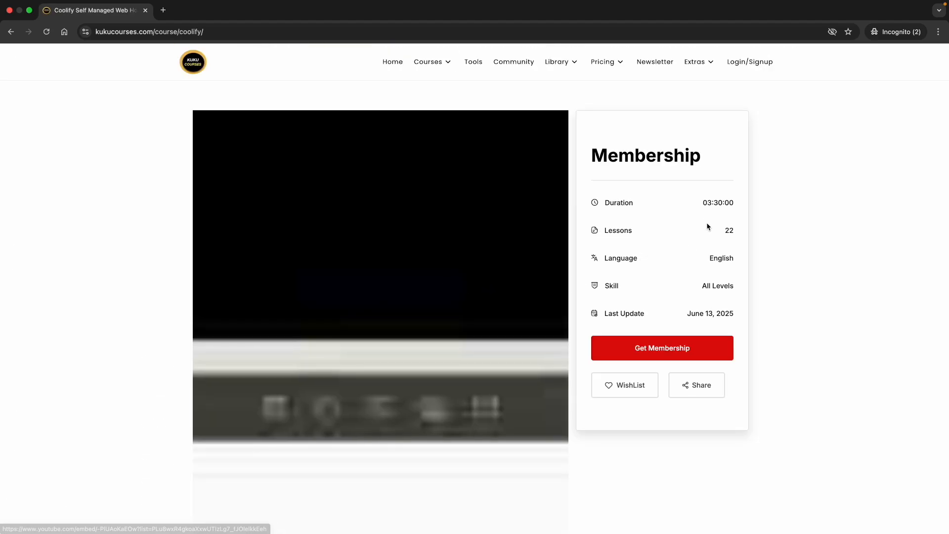
{"action": "left_click_drag", "start_coordinate": [707, 203], "coordinate": [740, 206]}
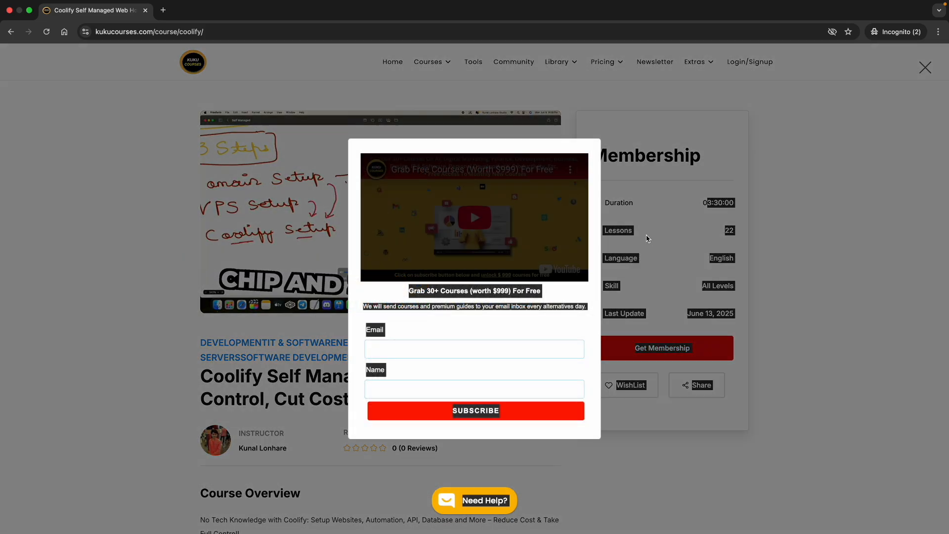
{"action": "left_click", "coordinate": [647, 238]}
- Read the course overview, the What You'll Learn list and the targeted audience on the Coolify course page
{"action": "scroll", "coordinate": [358, 421], "scroll_direction": "down", "scroll_amount": 3}
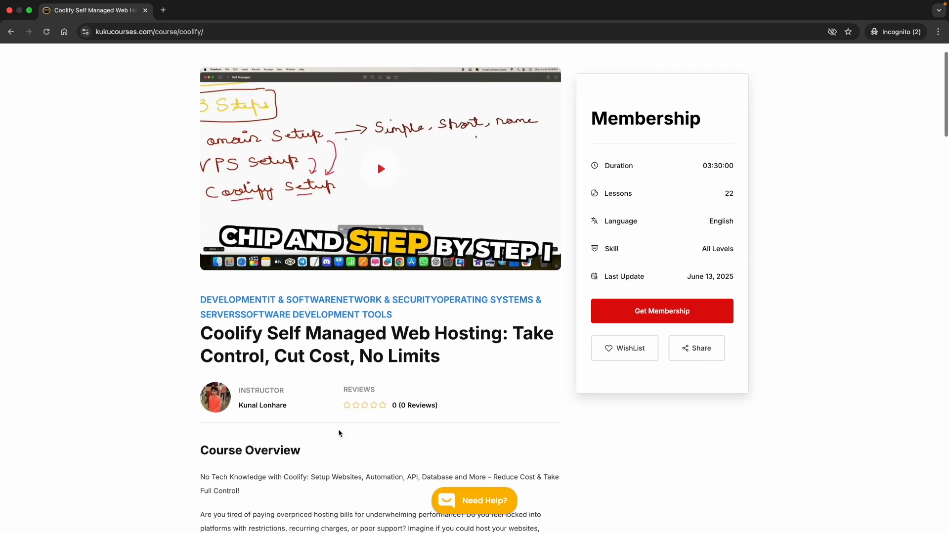
{"action": "scroll", "coordinate": [339, 429], "scroll_direction": "down", "scroll_amount": 10}
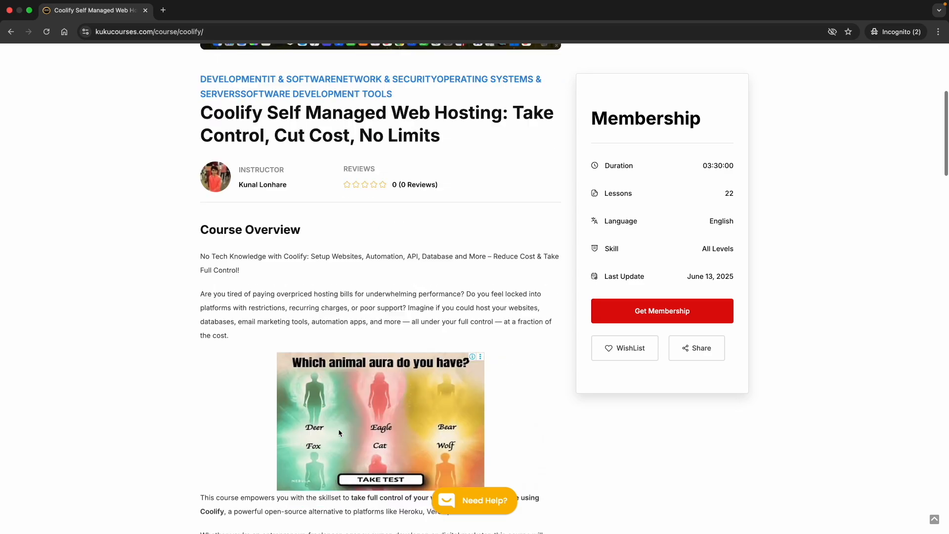
{"action": "scroll", "coordinate": [339, 429], "scroll_direction": "down", "scroll_amount": 10}
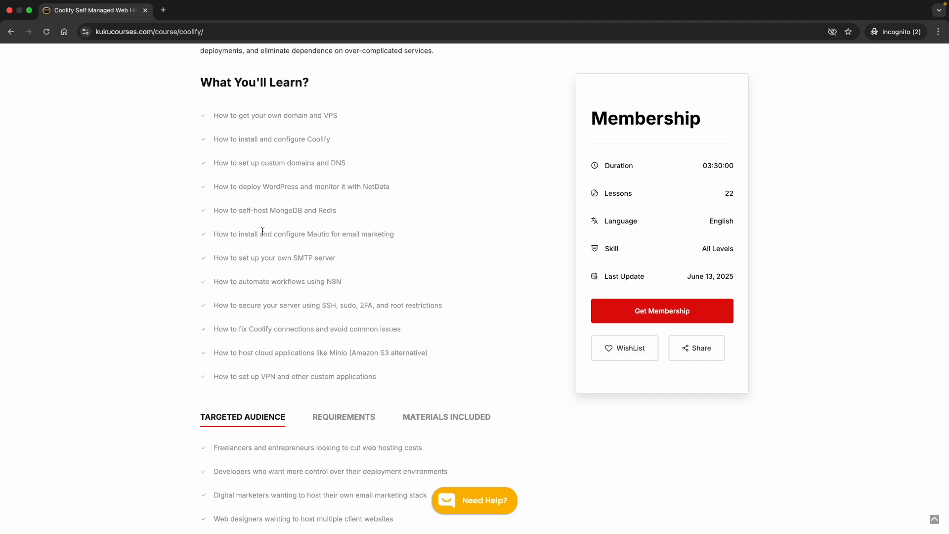
{"action": "scroll", "coordinate": [269, 220], "scroll_direction": "up", "scroll_amount": 2}
{"action": "scroll", "coordinate": [268, 359], "scroll_direction": "down", "scroll_amount": 4}
{"action": "scroll", "coordinate": [269, 362], "scroll_direction": "down", "scroll_amount": 2}
{"action": "scroll", "coordinate": [269, 360], "scroll_direction": "up", "scroll_amount": 2}
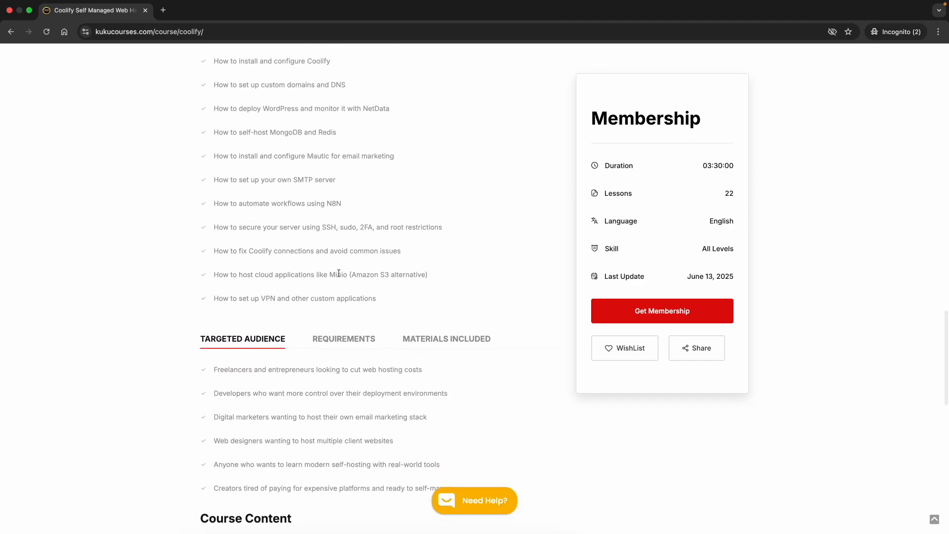
- Highlight the word SSH in the server security item of What You'll Learn and review the surrounding topics
{"action": "scroll", "coordinate": [340, 272], "scroll_direction": "up", "scroll_amount": 5}
{"action": "scroll", "coordinate": [293, 231], "scroll_direction": "up", "scroll_amount": 1}
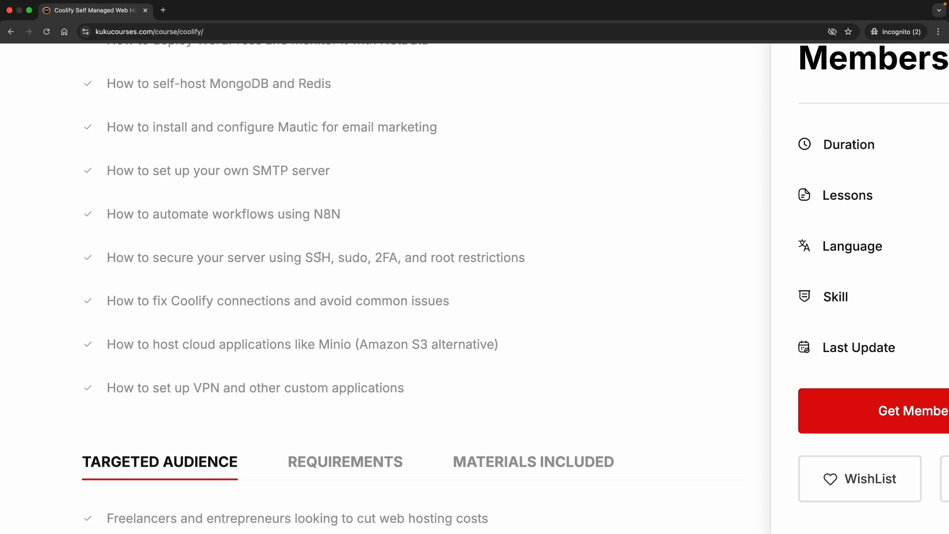
{"action": "double_click", "coordinate": [321, 257]}
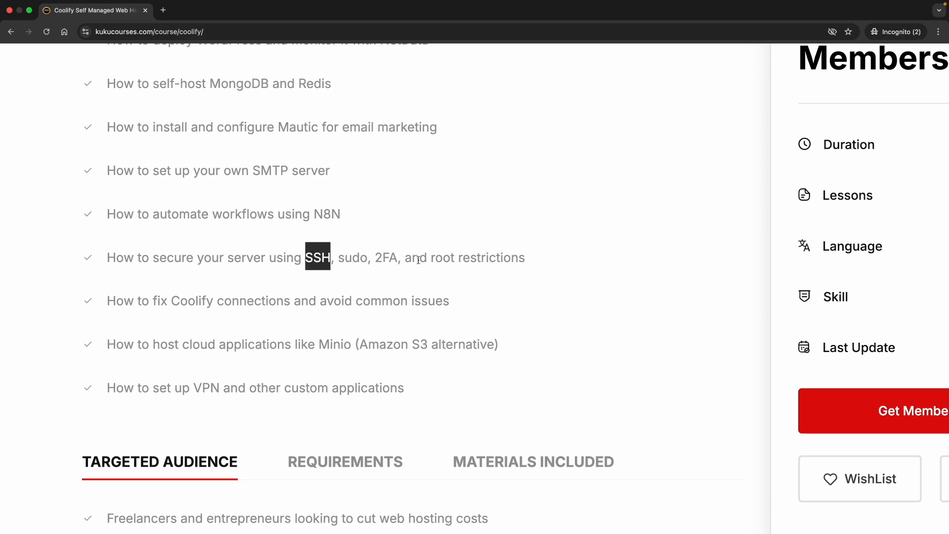
{"action": "scroll", "coordinate": [350, 274], "scroll_direction": "down", "scroll_amount": 4}
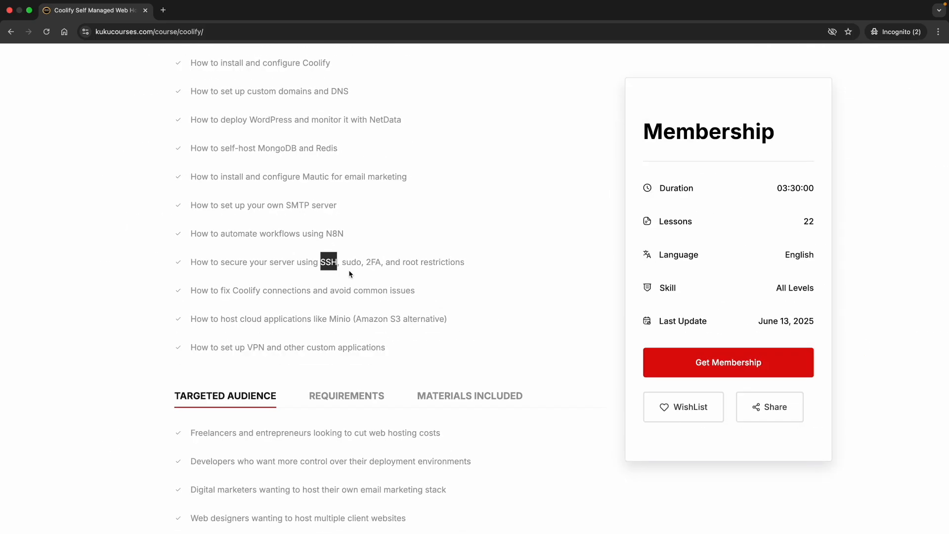
{"action": "scroll", "coordinate": [293, 227], "scroll_direction": "up", "scroll_amount": 2}
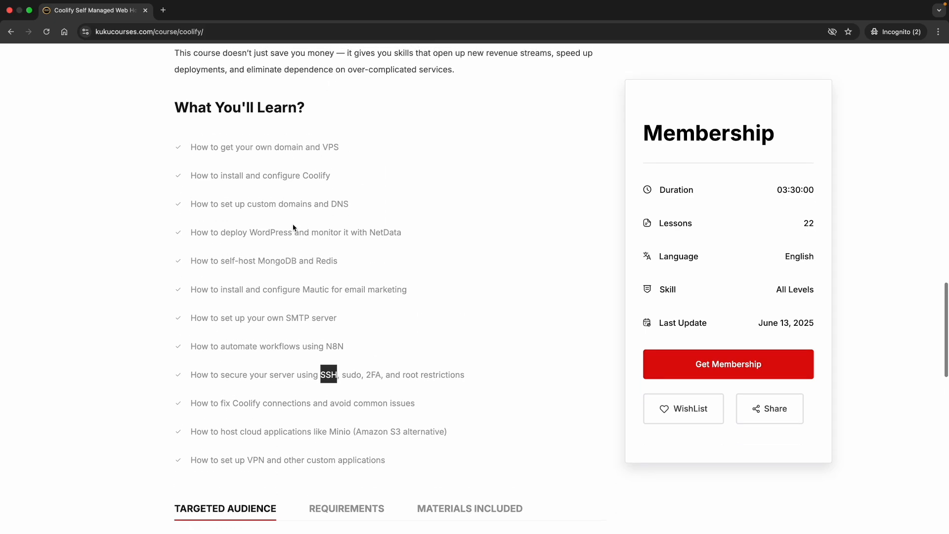
{"action": "scroll", "coordinate": [293, 227], "scroll_direction": "down", "scroll_amount": 2}
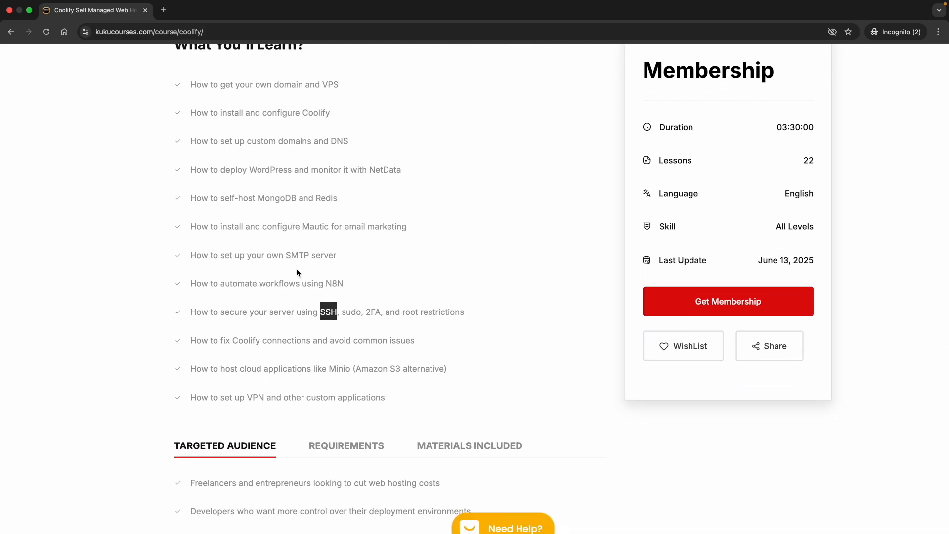
{"action": "scroll", "coordinate": [316, 326], "scroll_direction": "down", "scroll_amount": 2}
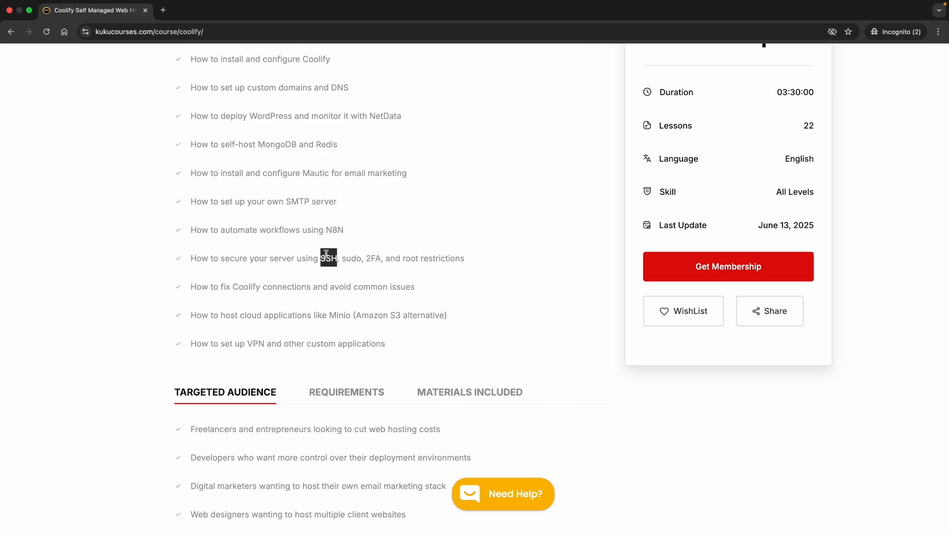
{"action": "scroll", "coordinate": [317, 267], "scroll_direction": "down", "scroll_amount": 2}
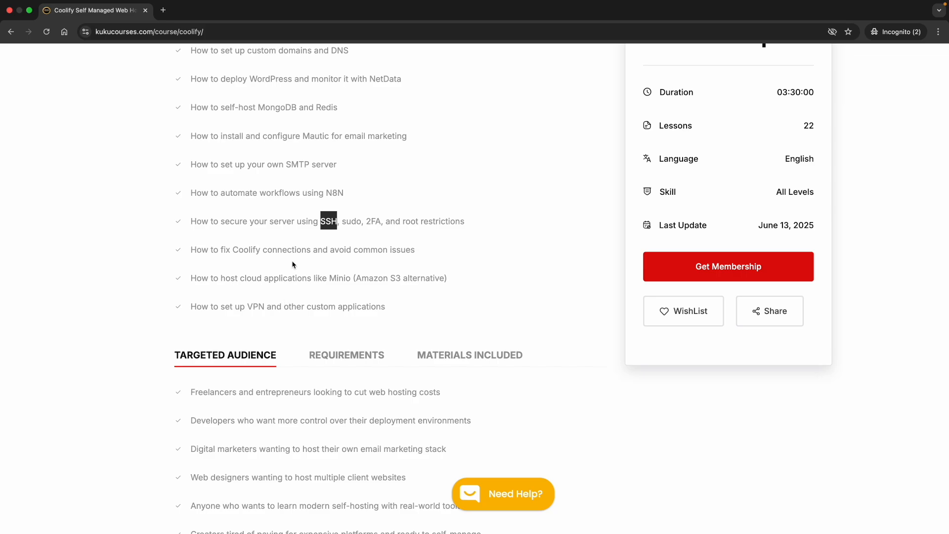
{"action": "left_click", "coordinate": [279, 304]}
- Expand the Core Security with Coolify section in the Course Content and examine its lessons
{"action": "scroll", "coordinate": [287, 372], "scroll_direction": "down", "scroll_amount": 10}
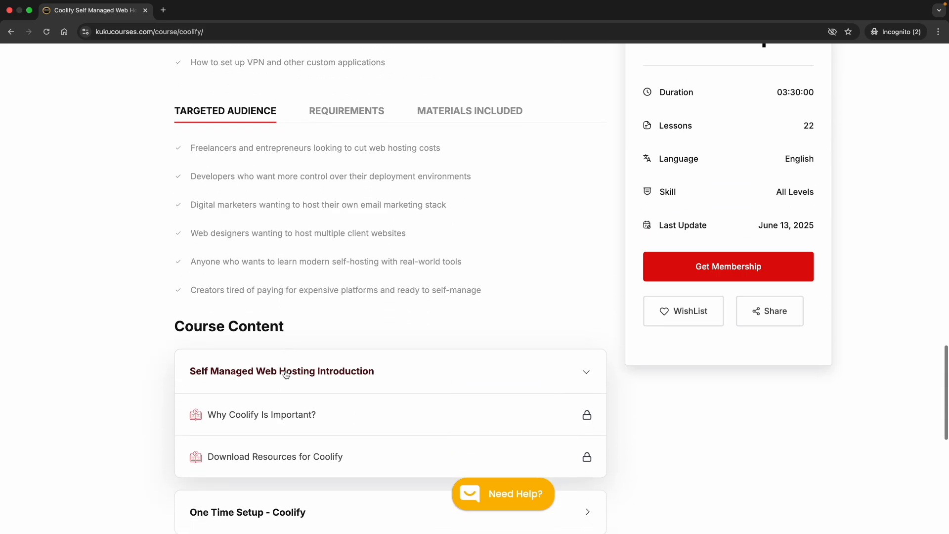
{"action": "scroll", "coordinate": [286, 373], "scroll_direction": "down", "scroll_amount": 3}
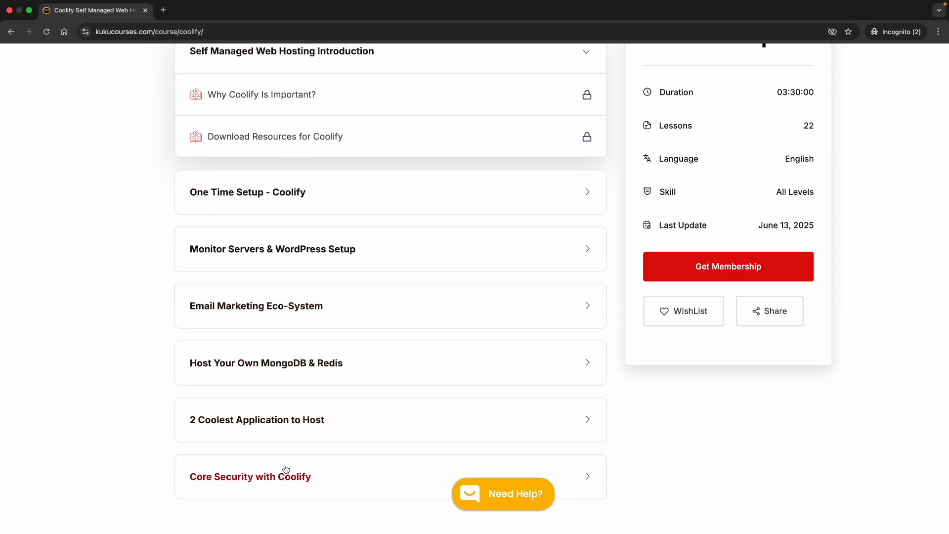
{"action": "left_click", "coordinate": [290, 473]}
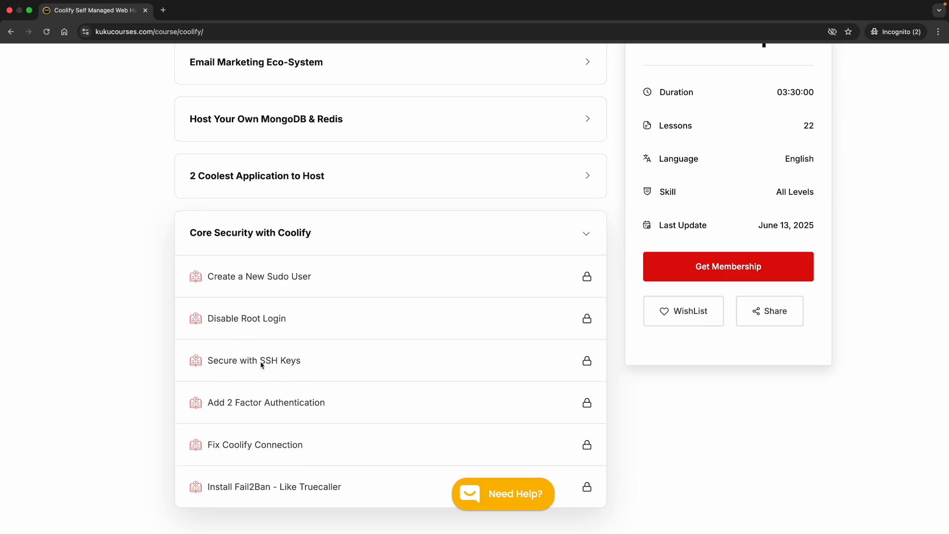
{"action": "scroll", "coordinate": [308, 428], "scroll_direction": "down", "scroll_amount": 1}
{"action": "scroll", "coordinate": [309, 428], "scroll_direction": "down", "scroll_amount": 1}
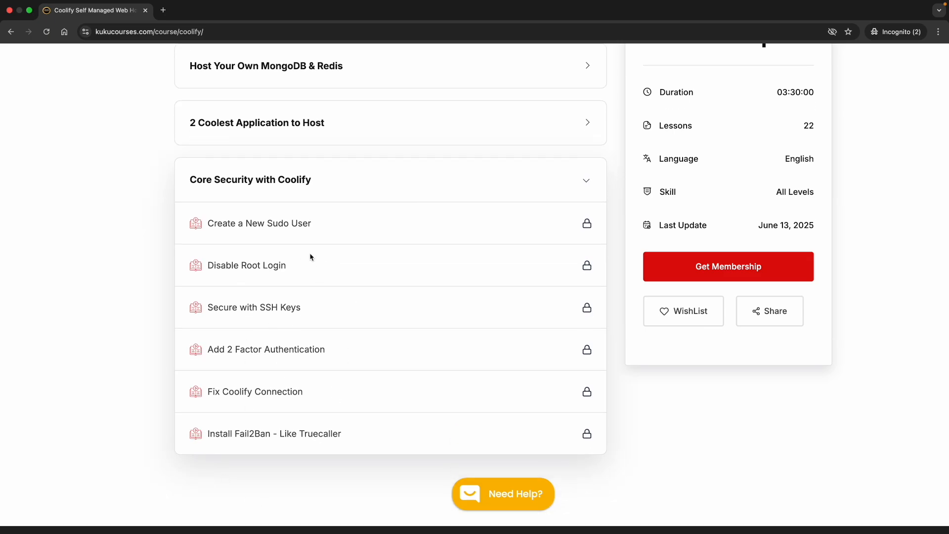
{"action": "scroll", "coordinate": [289, 425], "scroll_direction": "down", "scroll_amount": 3}
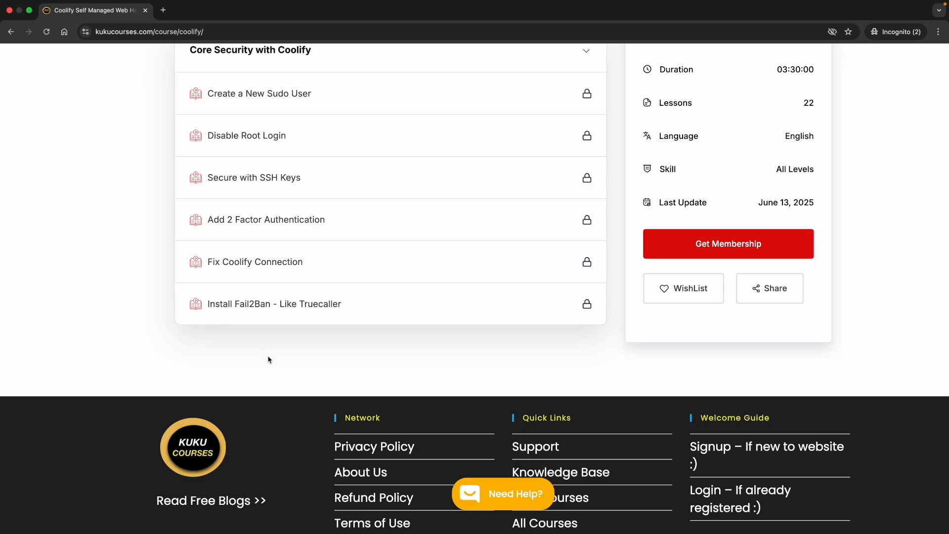
- Collapse the Core Security with Coolify section and review the other Course Content sections, including Email Marketing Eco-System
{"action": "scroll", "coordinate": [316, 316], "scroll_direction": "up", "scroll_amount": 2}
{"action": "left_click", "coordinate": [324, 154]}
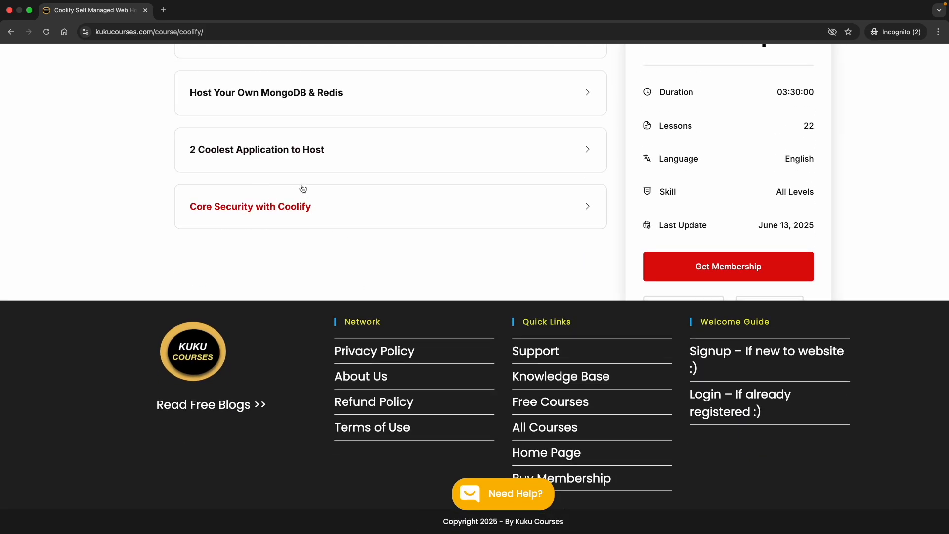
{"action": "scroll", "coordinate": [303, 189], "scroll_direction": "up", "scroll_amount": 3}
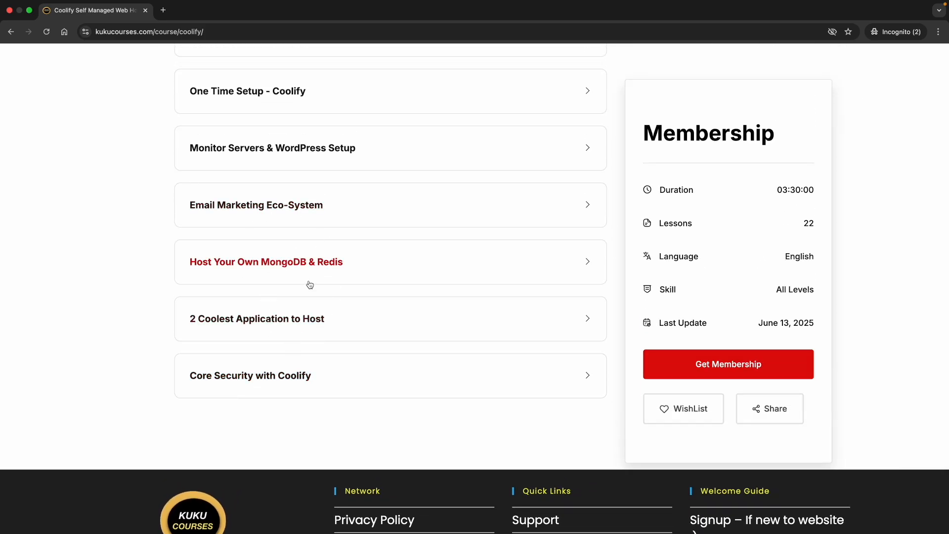
{"action": "scroll", "coordinate": [299, 273], "scroll_direction": "up", "scroll_amount": 3}
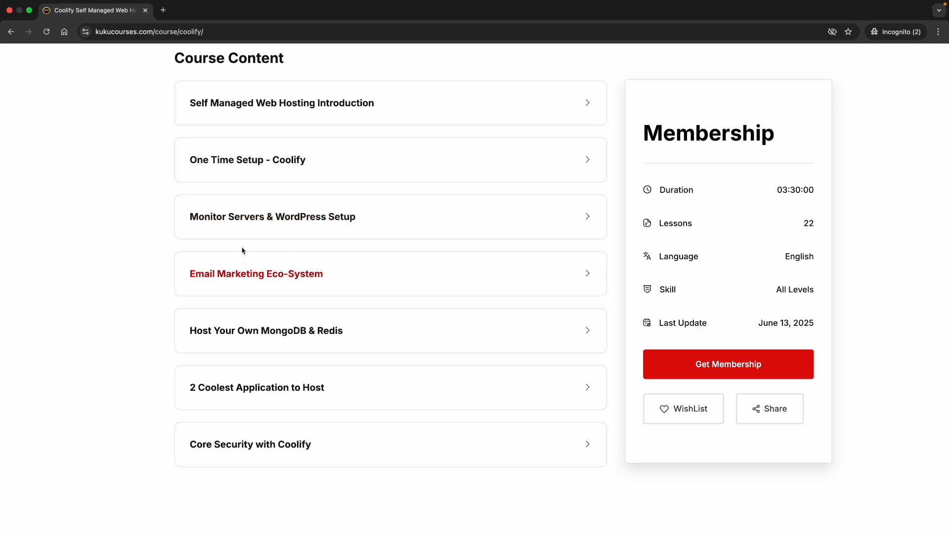
{"action": "left_click", "coordinate": [302, 287]}
{"action": "left_click", "coordinate": [305, 285]}
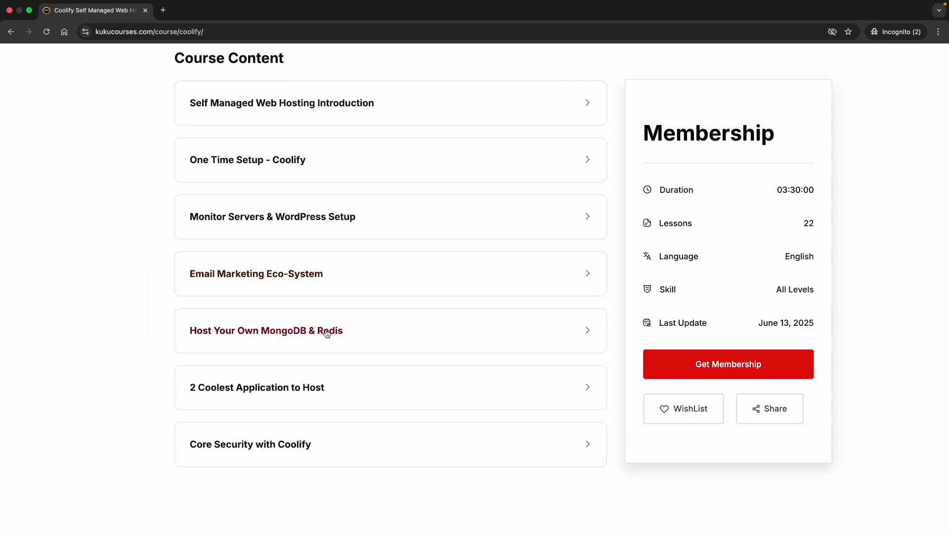
- Open the membership signup page from the site's pricing options and close the advertisement that interrupts it
{"action": "scroll", "coordinate": [300, 284], "scroll_direction": "up", "scroll_amount": 15}
{"action": "scroll", "coordinate": [301, 284], "scroll_direction": "up", "scroll_amount": 20}
{"action": "scroll", "coordinate": [301, 285], "scroll_direction": "up", "scroll_amount": 8}
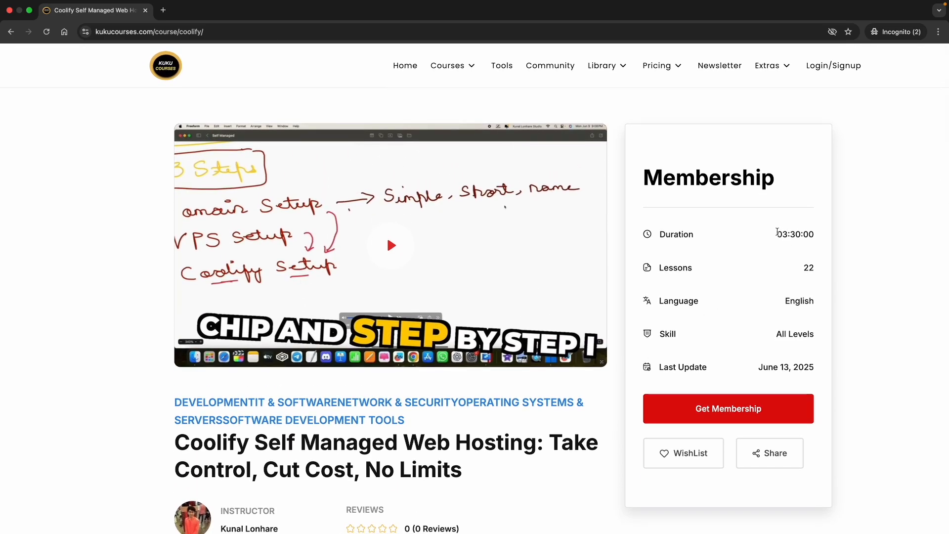
{"action": "mouse_move", "coordinate": [662, 76]}
{"action": "left_click", "coordinate": [665, 101]}
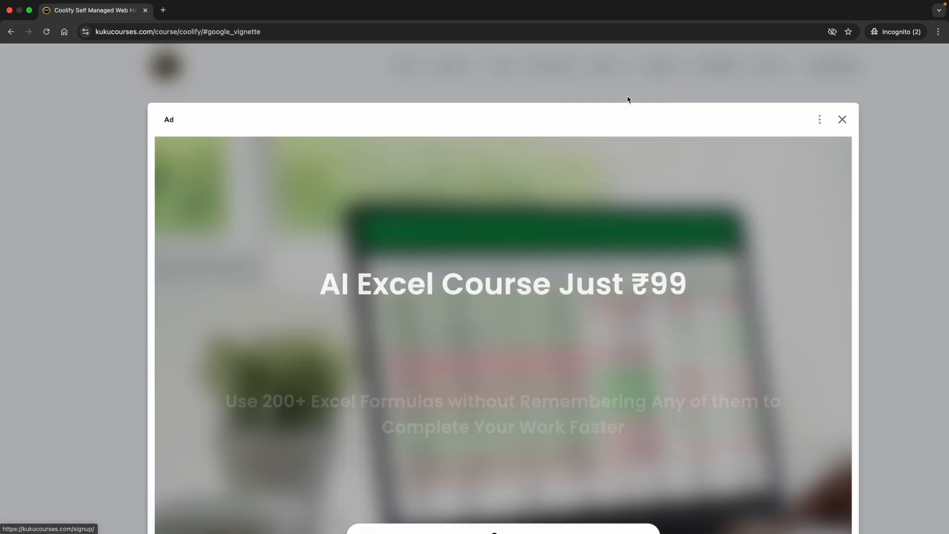
{"action": "left_click", "coordinate": [842, 121]}
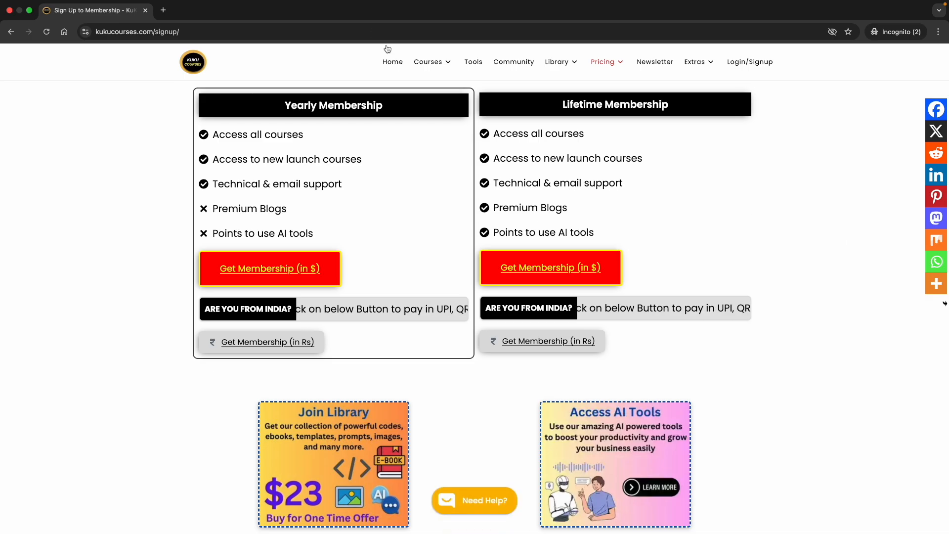
- Open the site's full course catalogue and look through the first page of listed courses and filter categories
{"action": "mouse_move", "coordinate": [423, 63]}
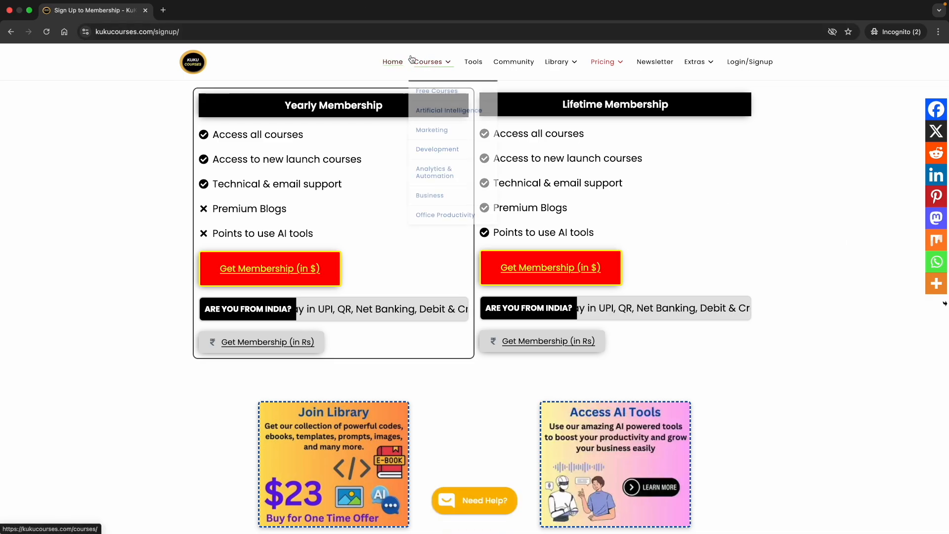
{"action": "left_click", "coordinate": [423, 63]}
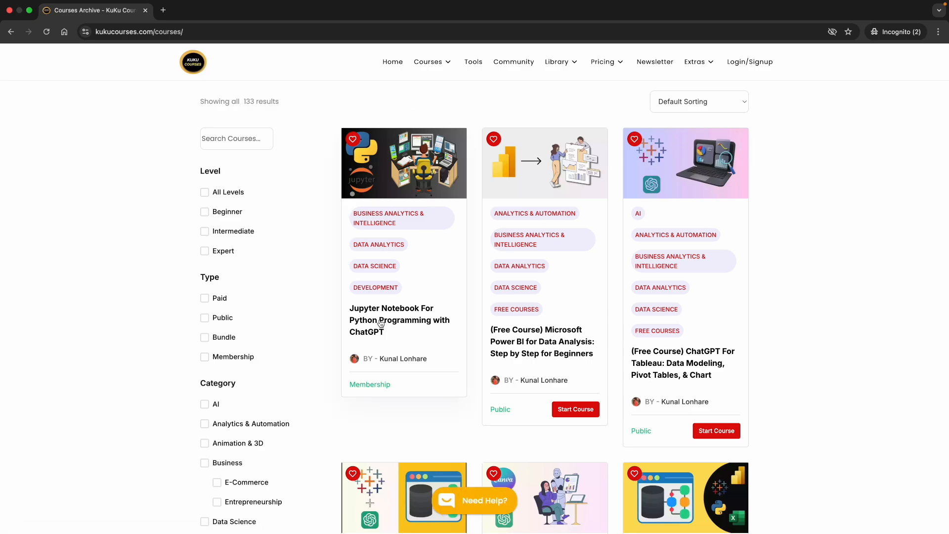
{"action": "scroll", "coordinate": [498, 351], "scroll_direction": "down", "scroll_amount": 15}
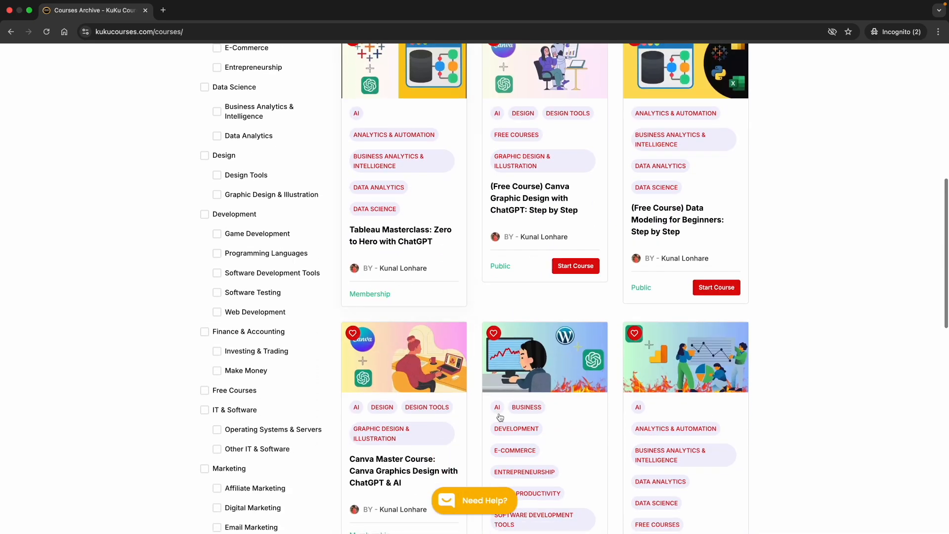
{"action": "scroll", "coordinate": [544, 197], "scroll_direction": "down", "scroll_amount": 4}
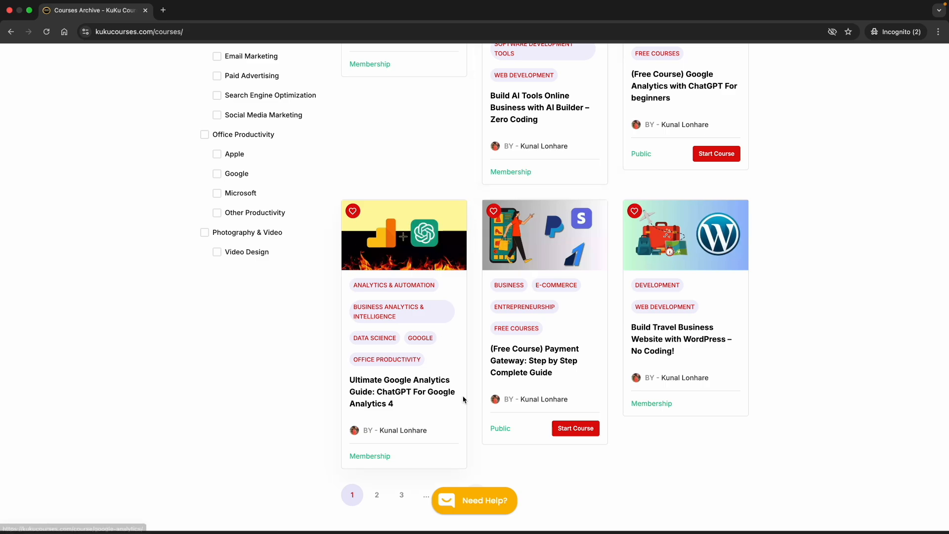
{"action": "scroll", "coordinate": [340, 287], "scroll_direction": "up", "scroll_amount": 15}
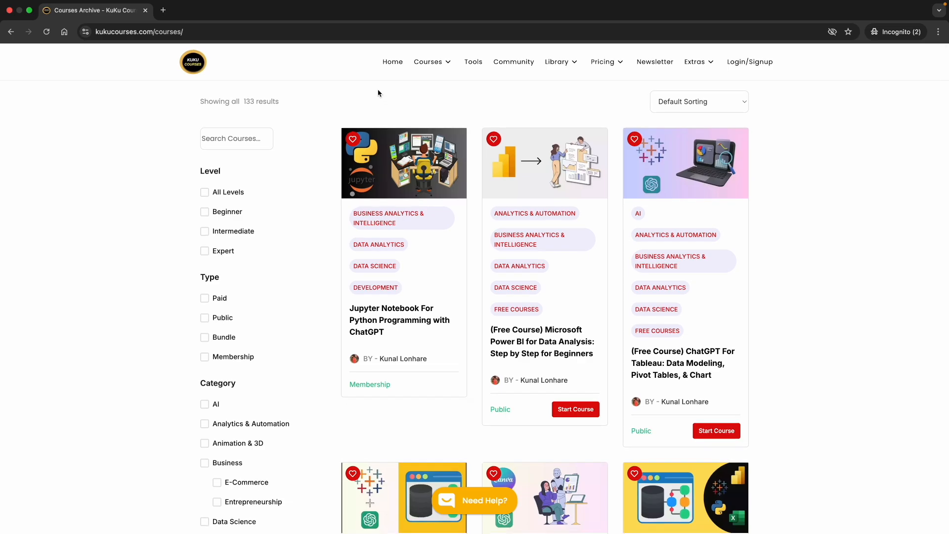
- Return to the site's home page, then open the Library page at the list of what is inside the Developer Kit
{"action": "left_click", "coordinate": [392, 63]}
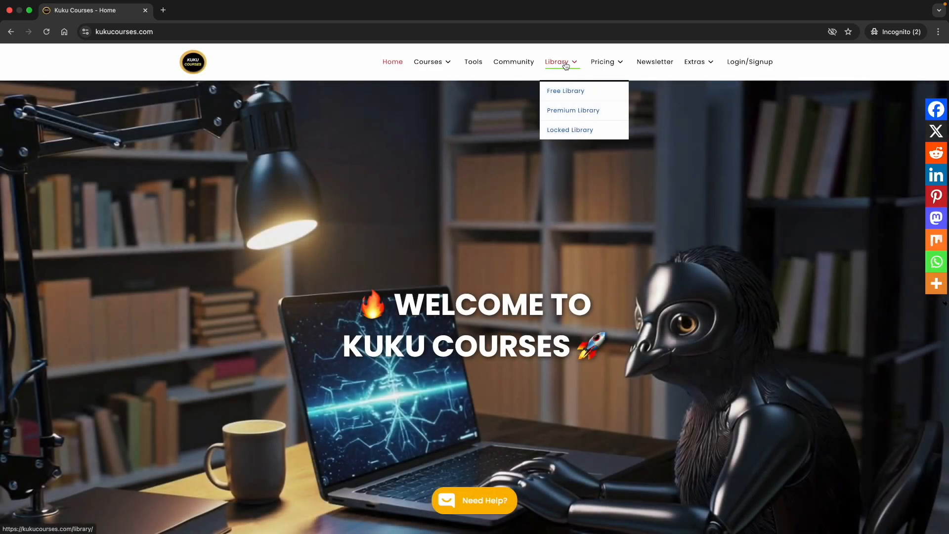
{"action": "left_click", "coordinate": [558, 63]}
{"action": "scroll", "coordinate": [350, 255], "scroll_direction": "down", "scroll_amount": 3}
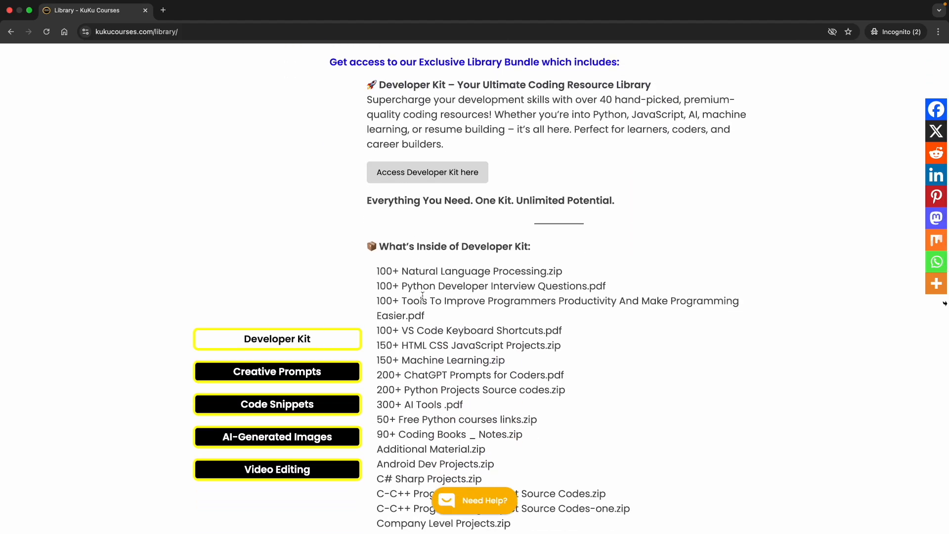
{"action": "scroll", "coordinate": [423, 296], "scroll_direction": "down", "scroll_amount": 1}
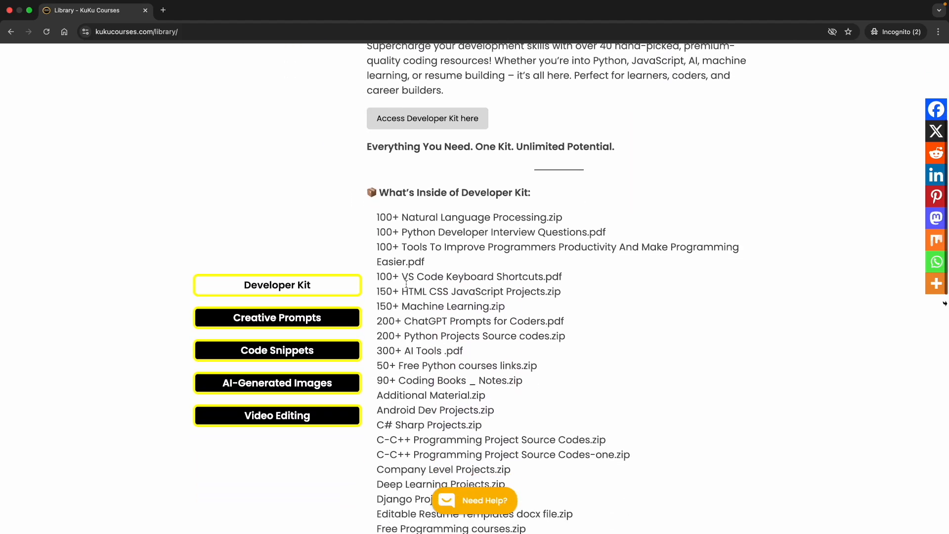
- Highlight the Python Developer Interview Questions and Python Projects Source codes entries in the Developer Kit list, then clear the selection
{"action": "triple_click", "coordinate": [393, 238]}
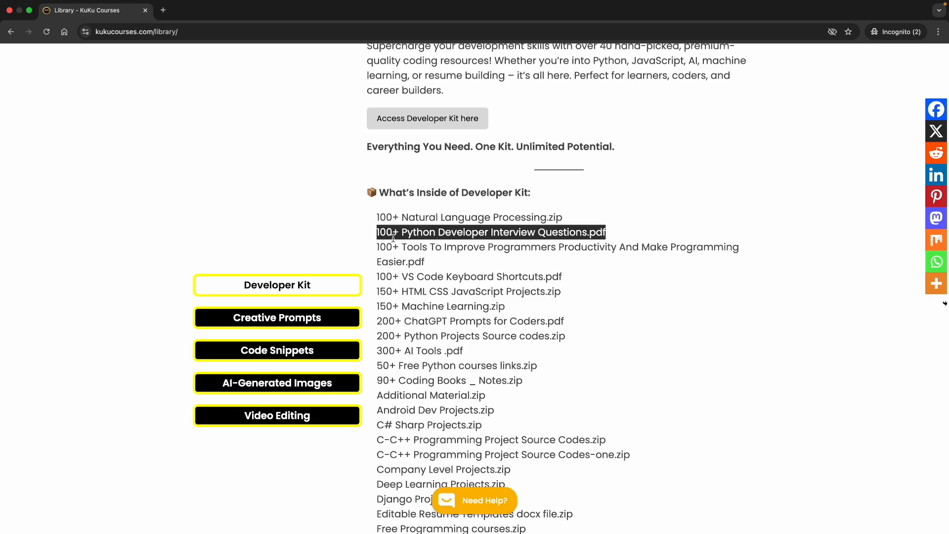
{"action": "left_click", "coordinate": [432, 293]}
{"action": "triple_click", "coordinate": [412, 337]}
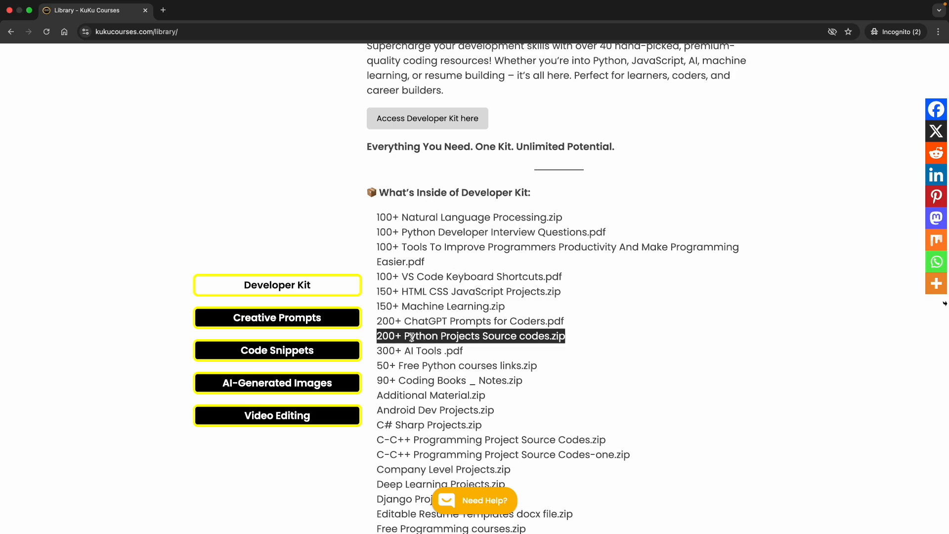
{"action": "left_click", "coordinate": [447, 353]}
{"action": "scroll", "coordinate": [397, 253], "scroll_direction": "up", "scroll_amount": 5}
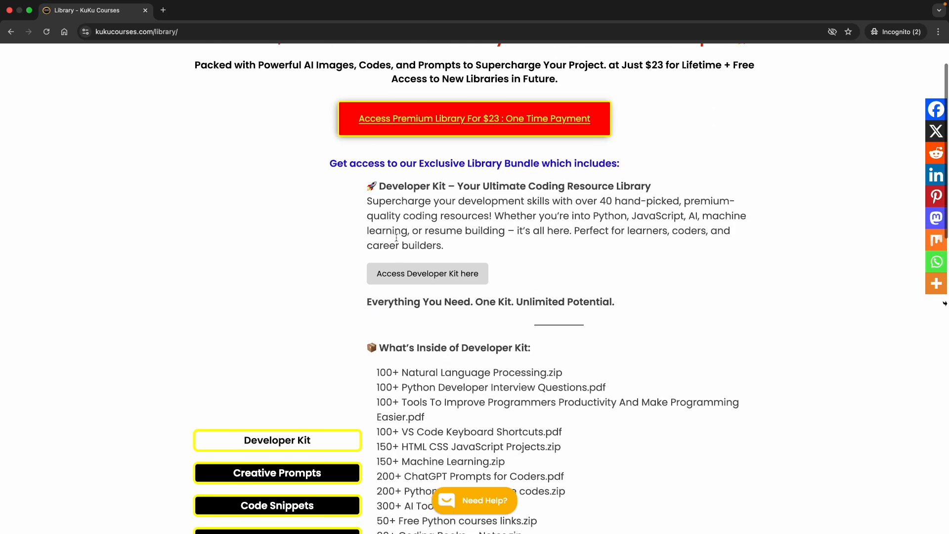